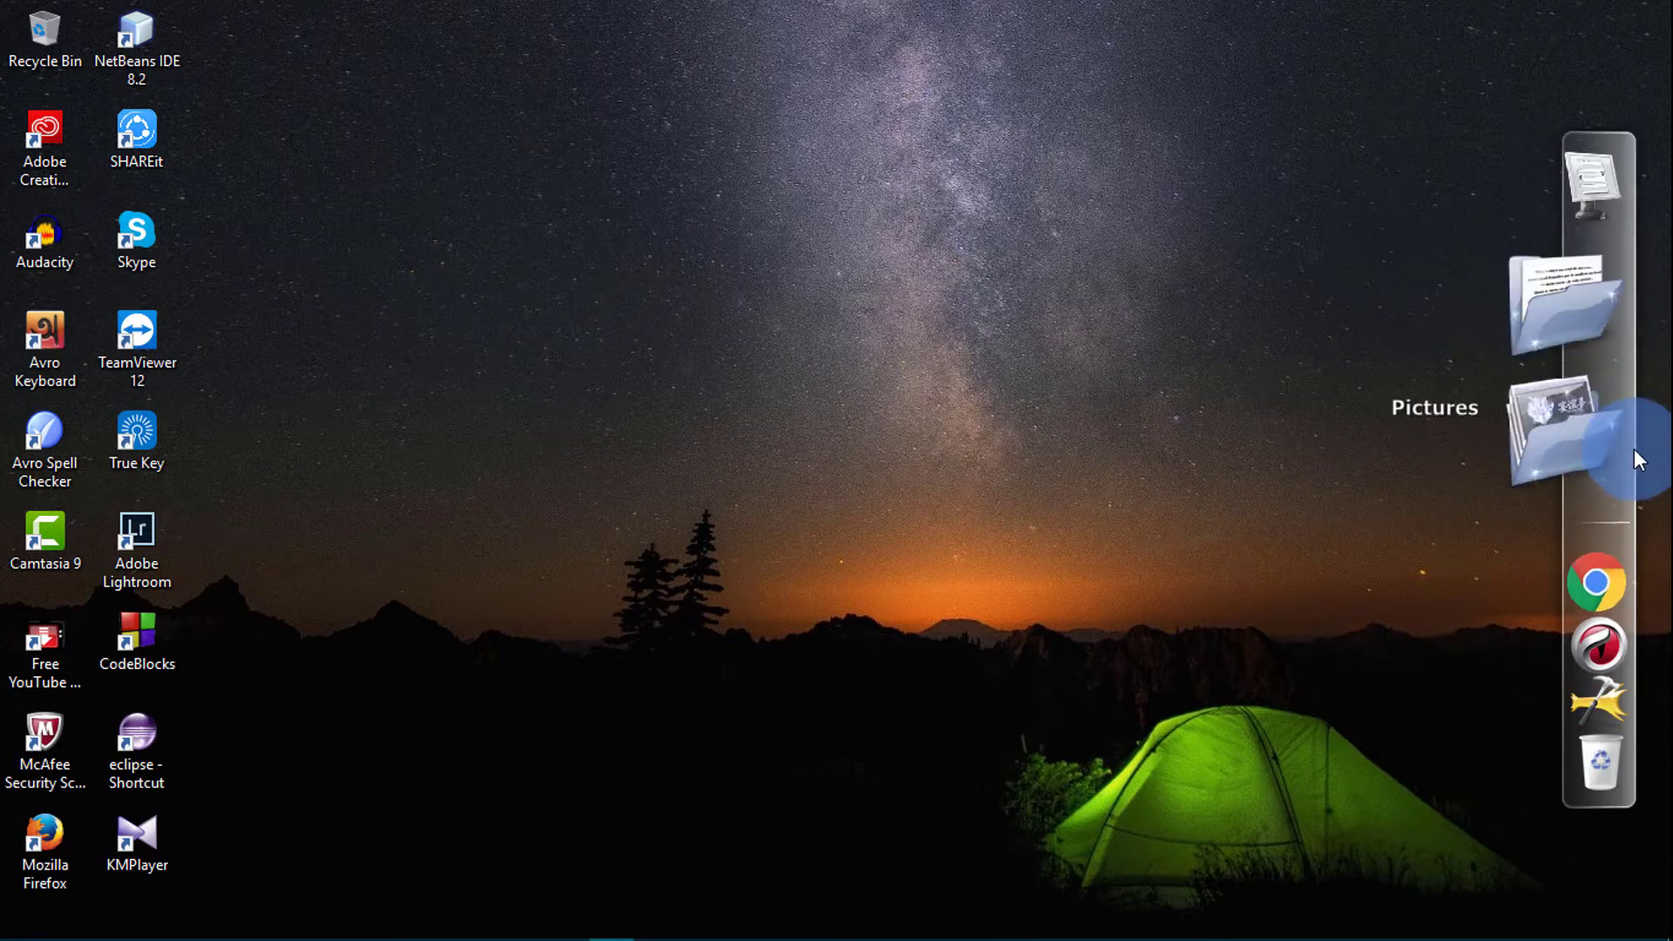
- Launch Chrome, maximize its window, and load gmail.com to show the inbox
{"action": "left_click", "coordinate": [1617, 481]}
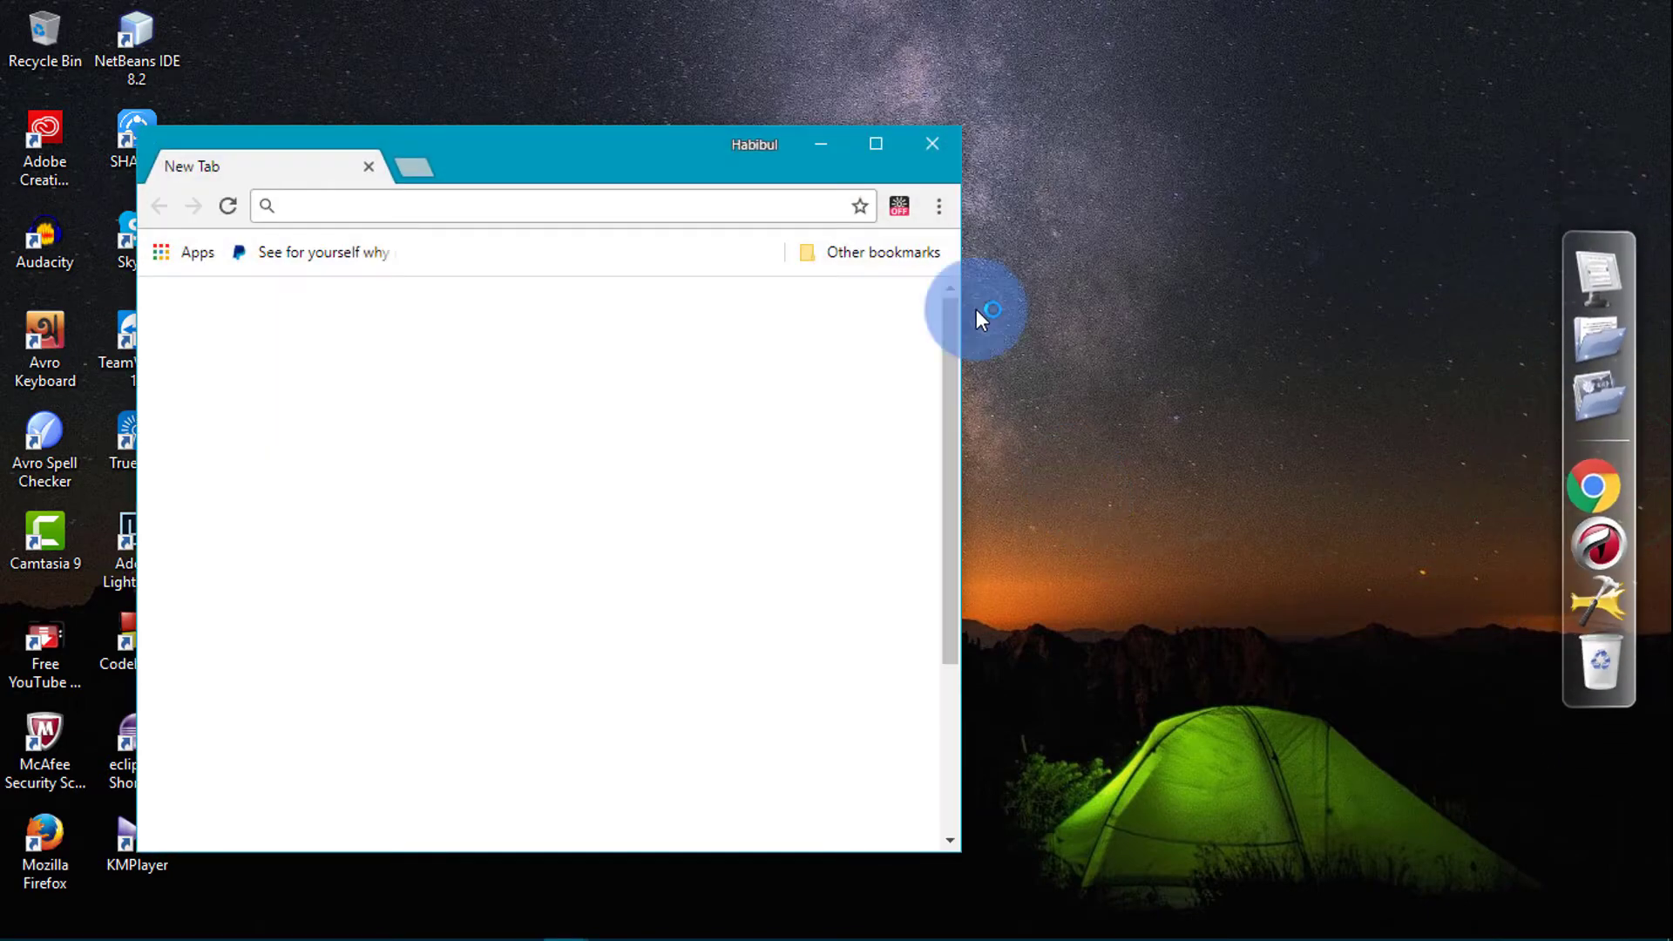
{"action": "left_click", "coordinate": [885, 136]}
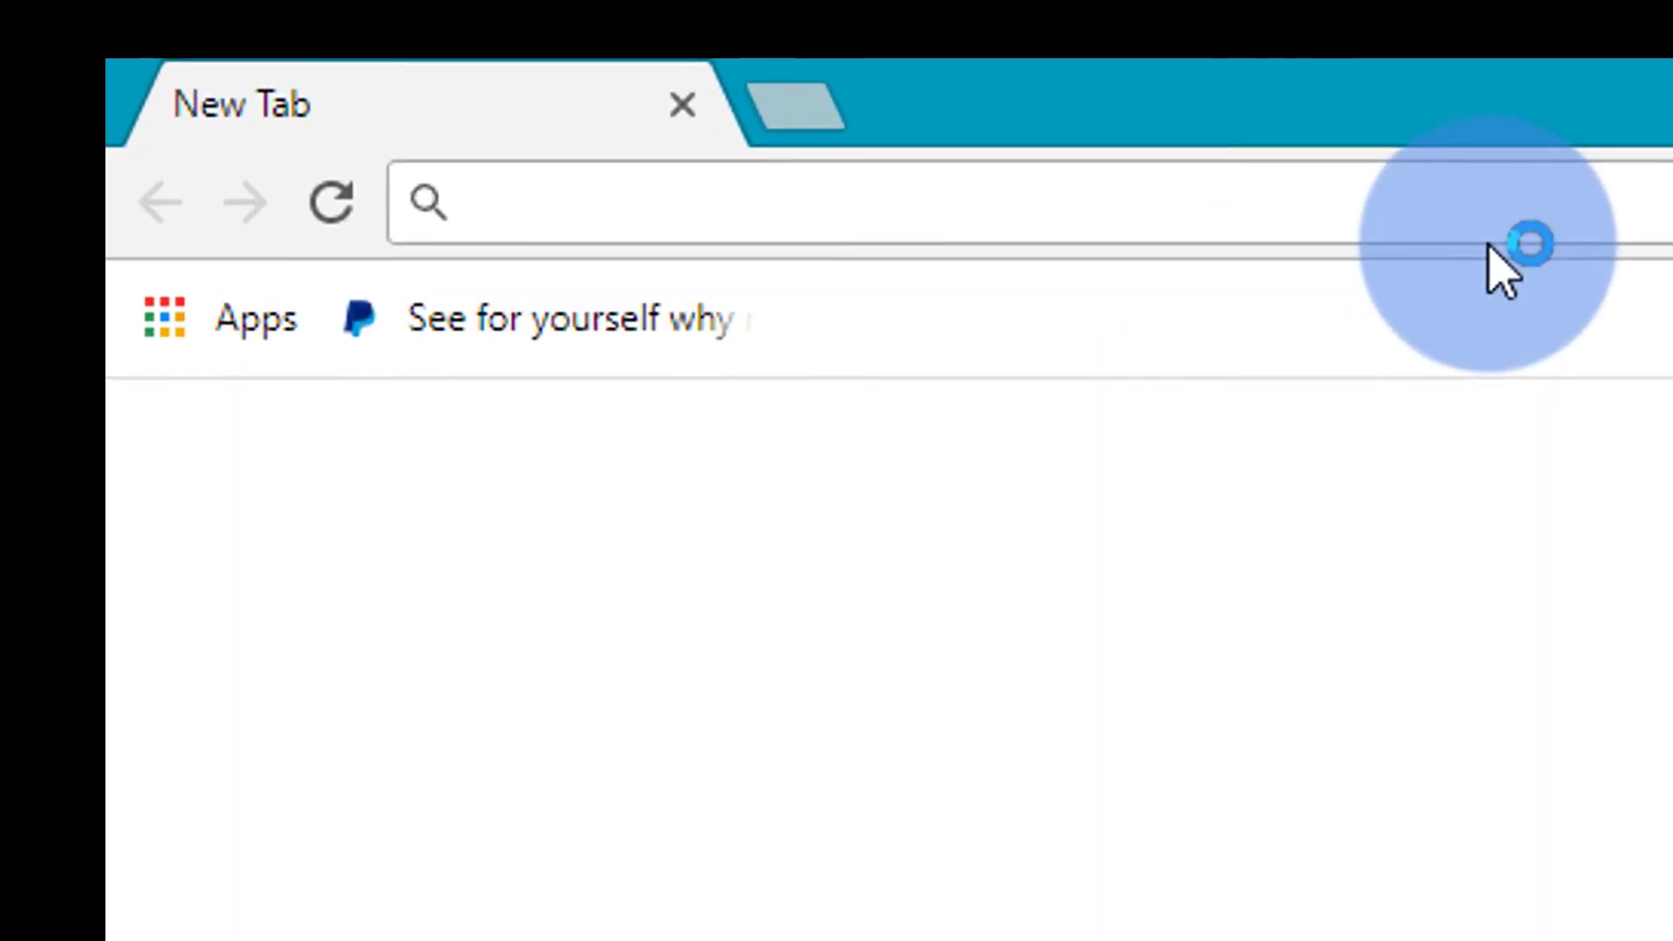
{"action": "type", "text": "gmail"}
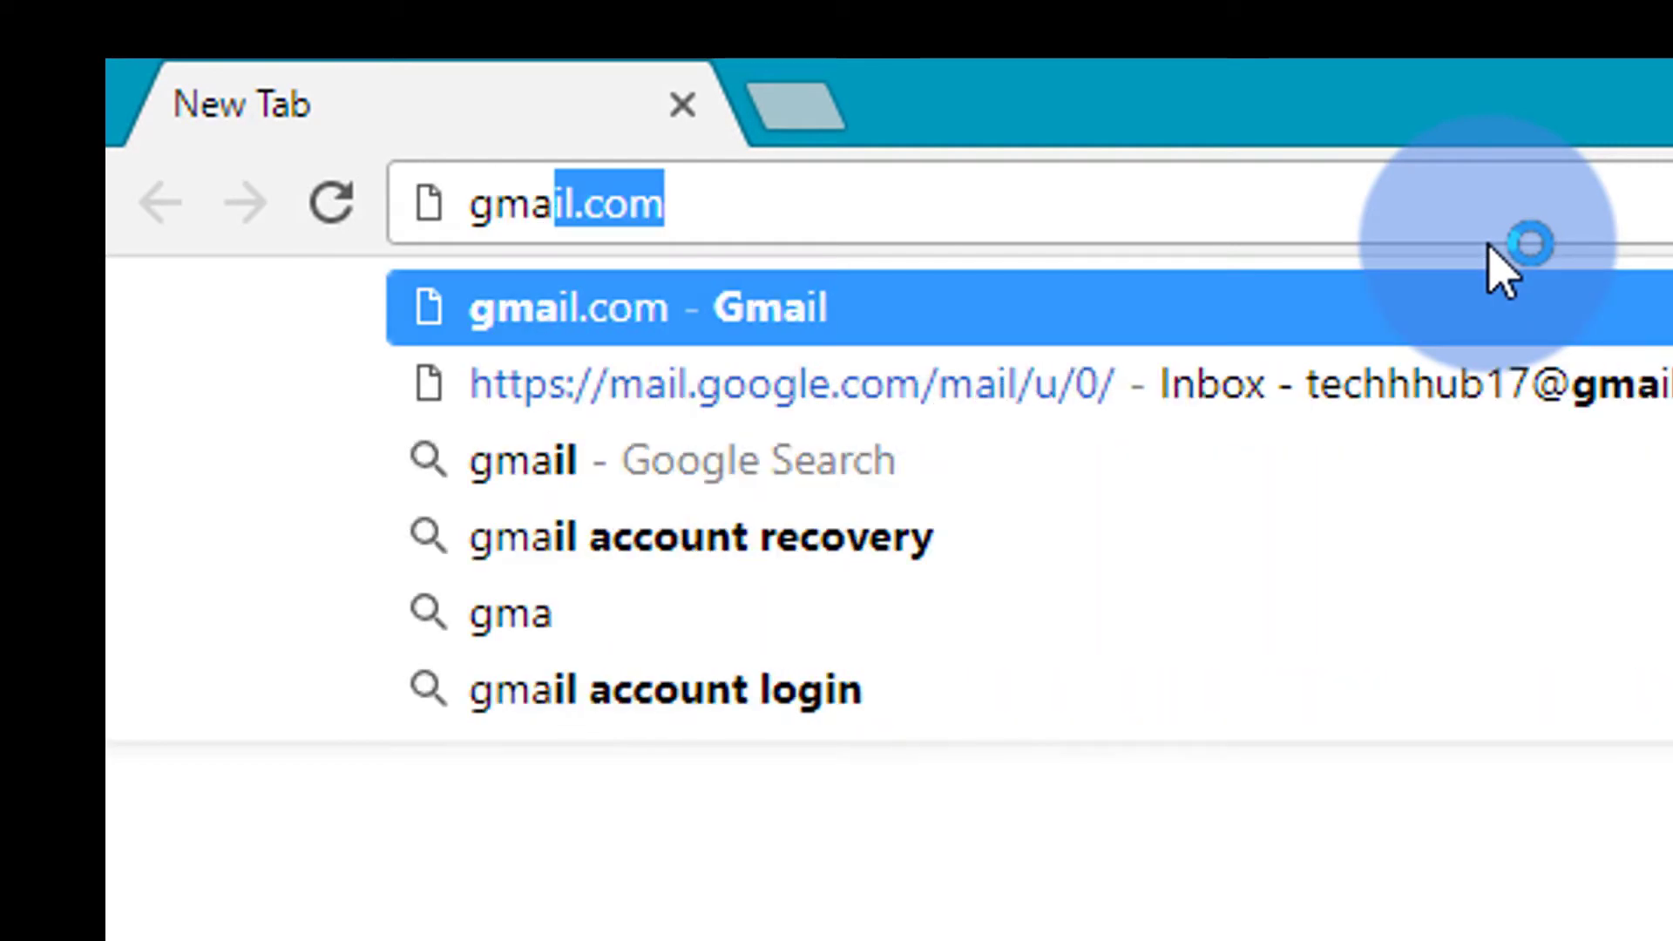
{"action": "type", "text": ".com"}
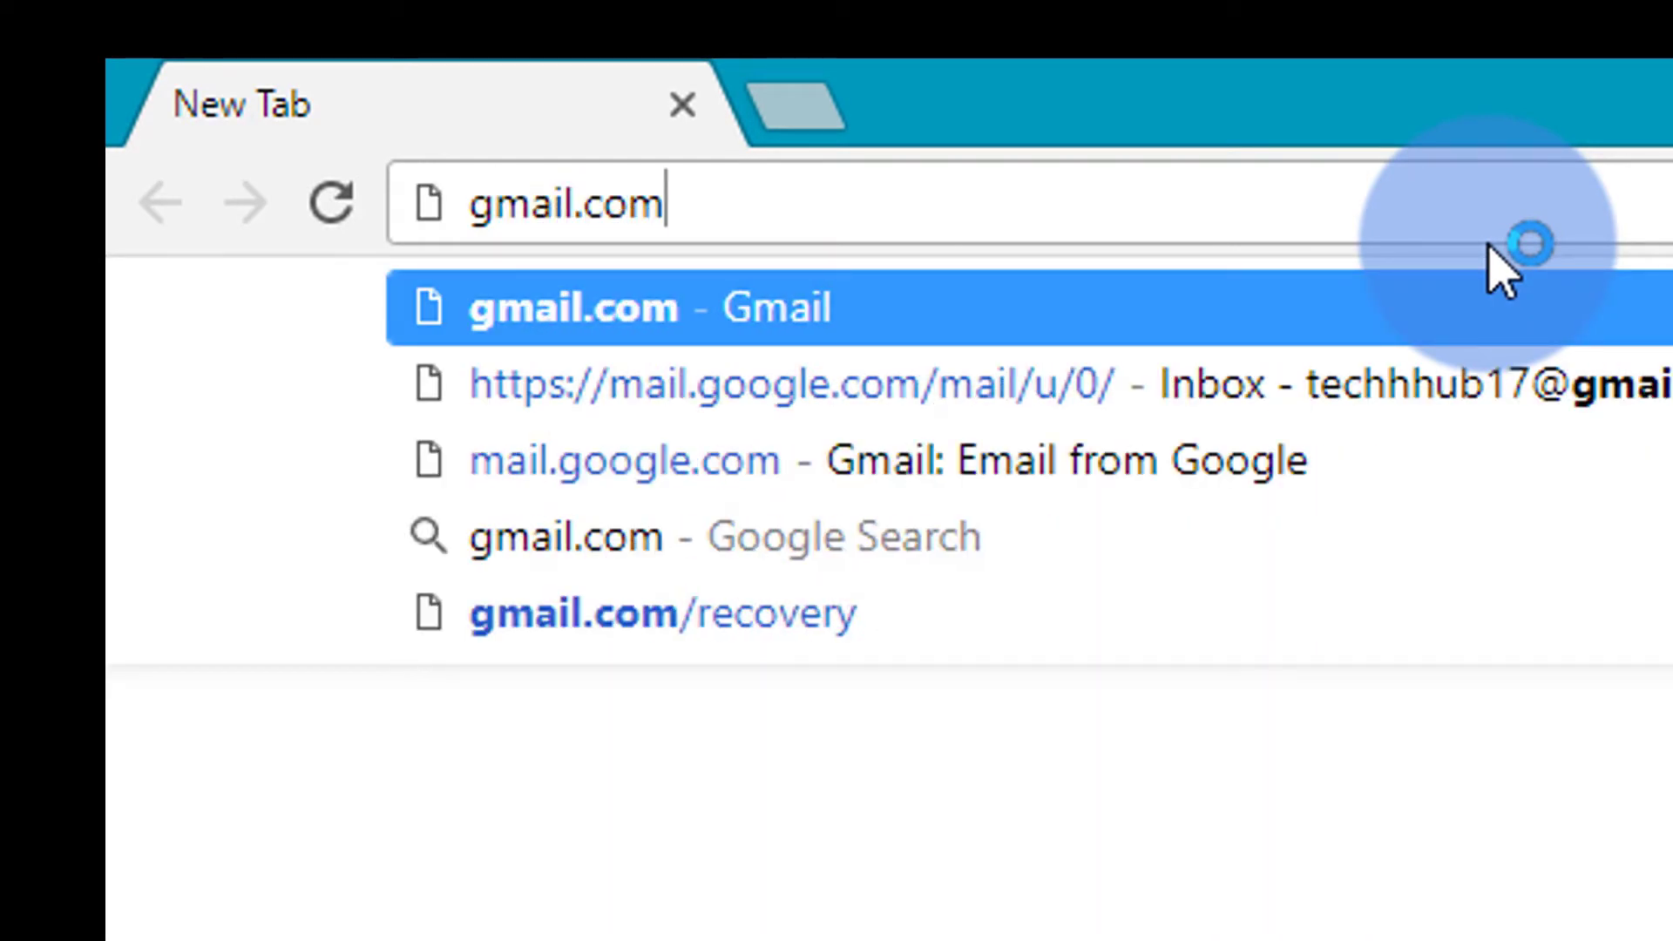
{"action": "key", "text": "Return"}
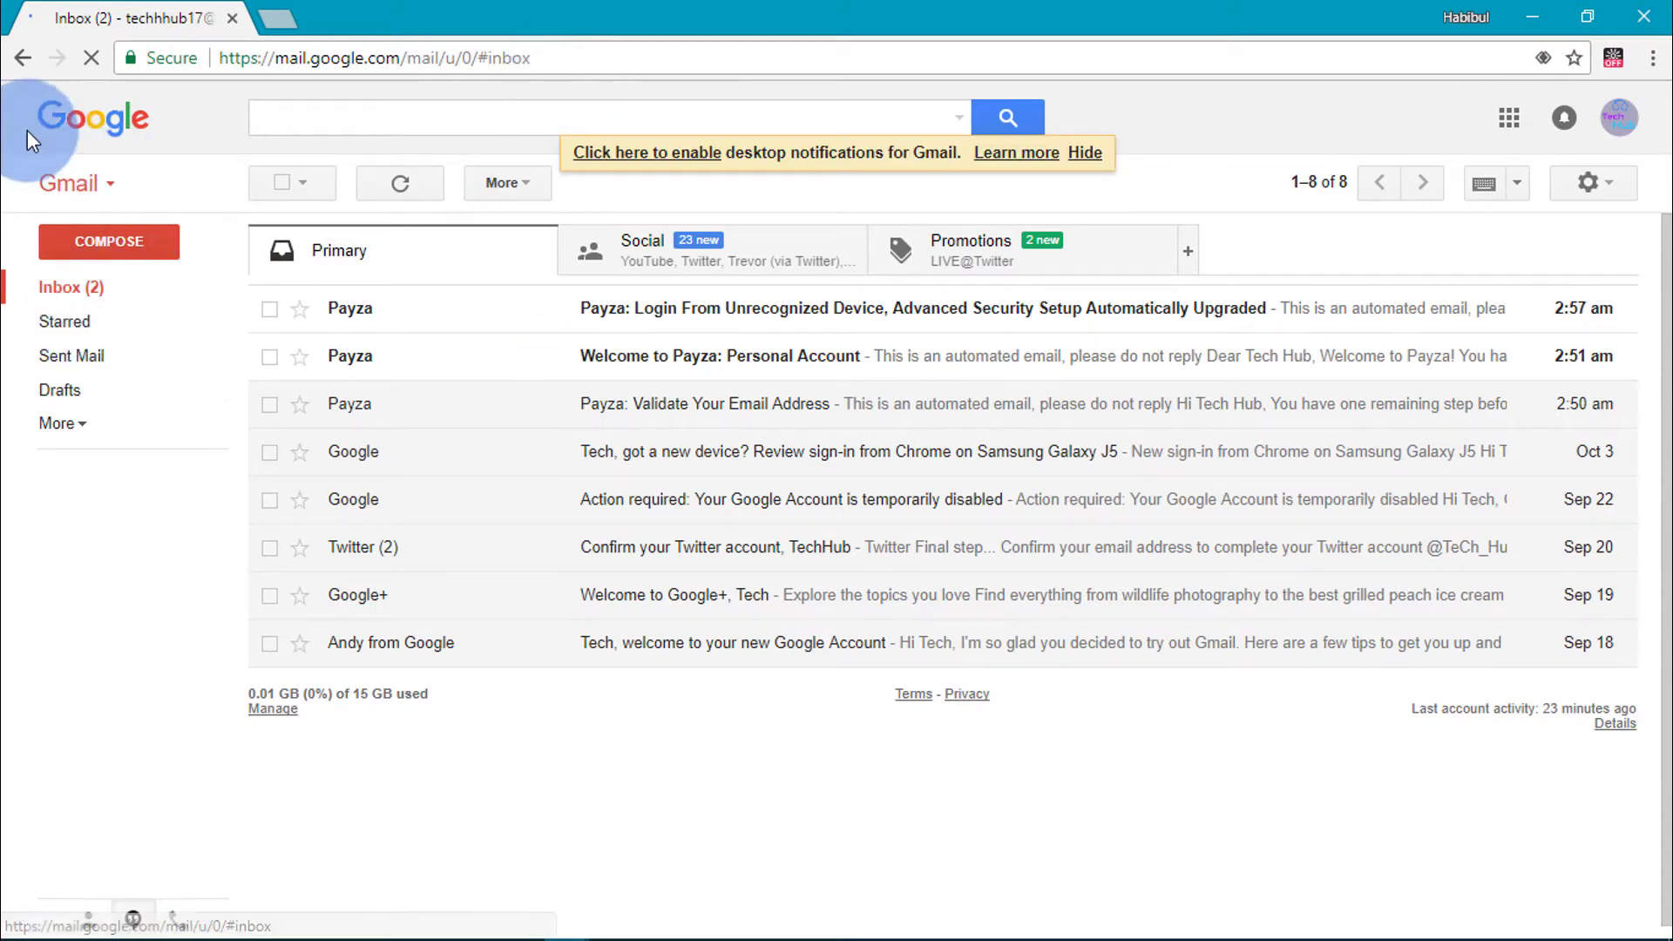
- Choose Add account from the avatar menu and dismiss the True Key autofill popup
{"action": "left_click", "coordinate": [1619, 117]}
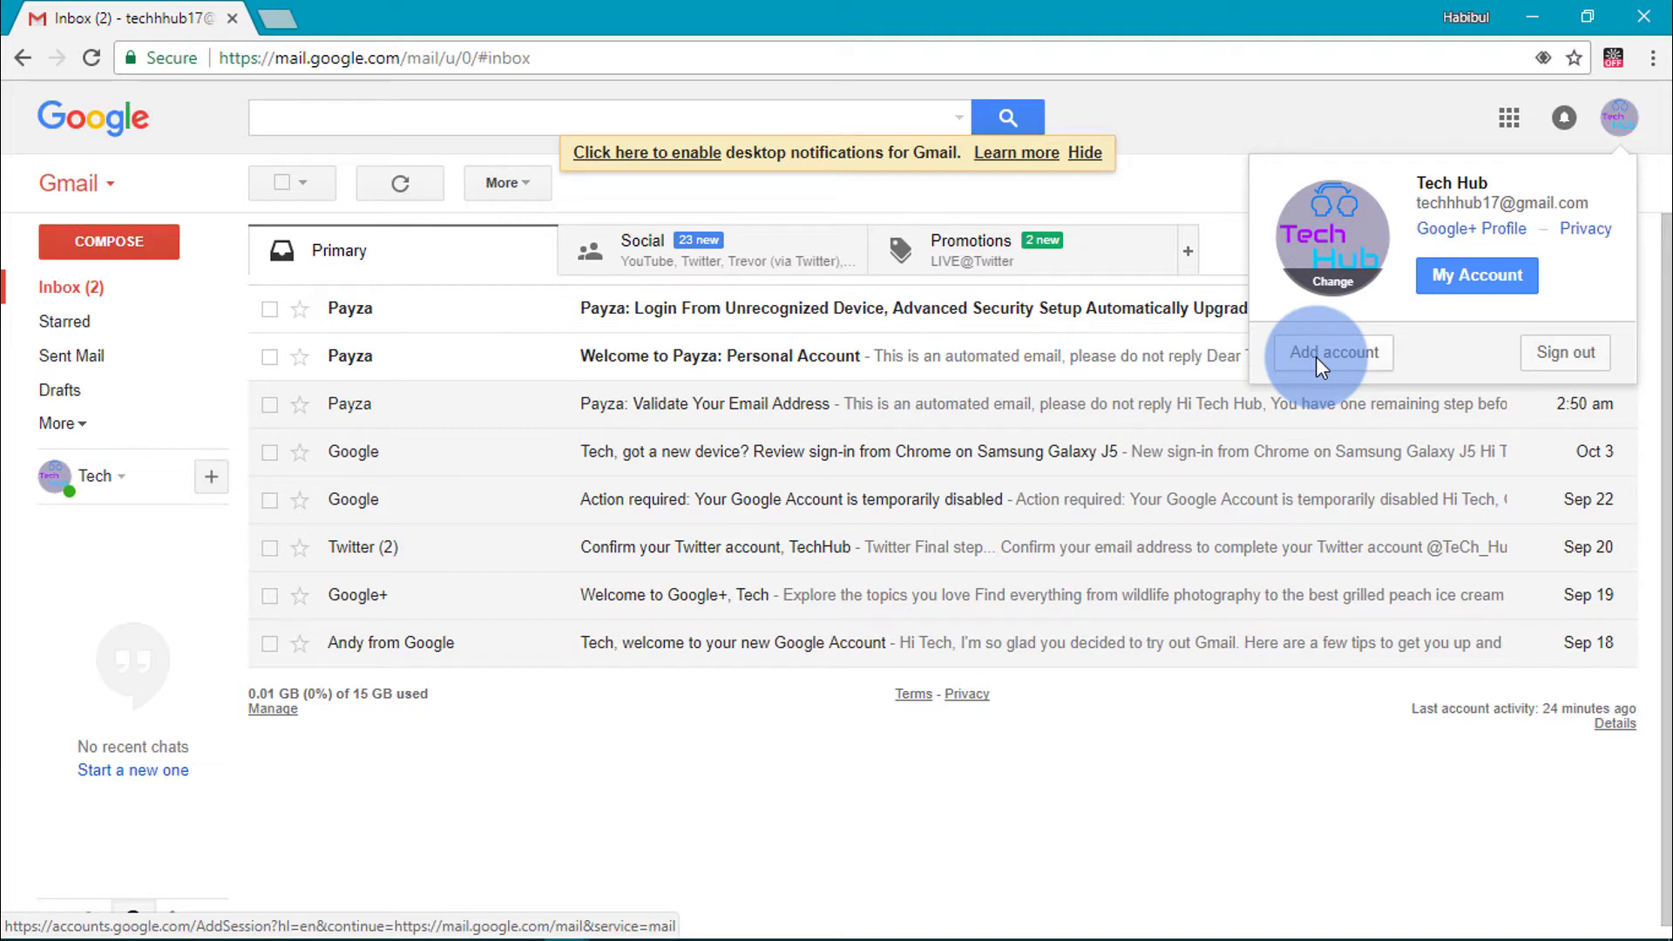
{"action": "left_click", "coordinate": [1317, 356]}
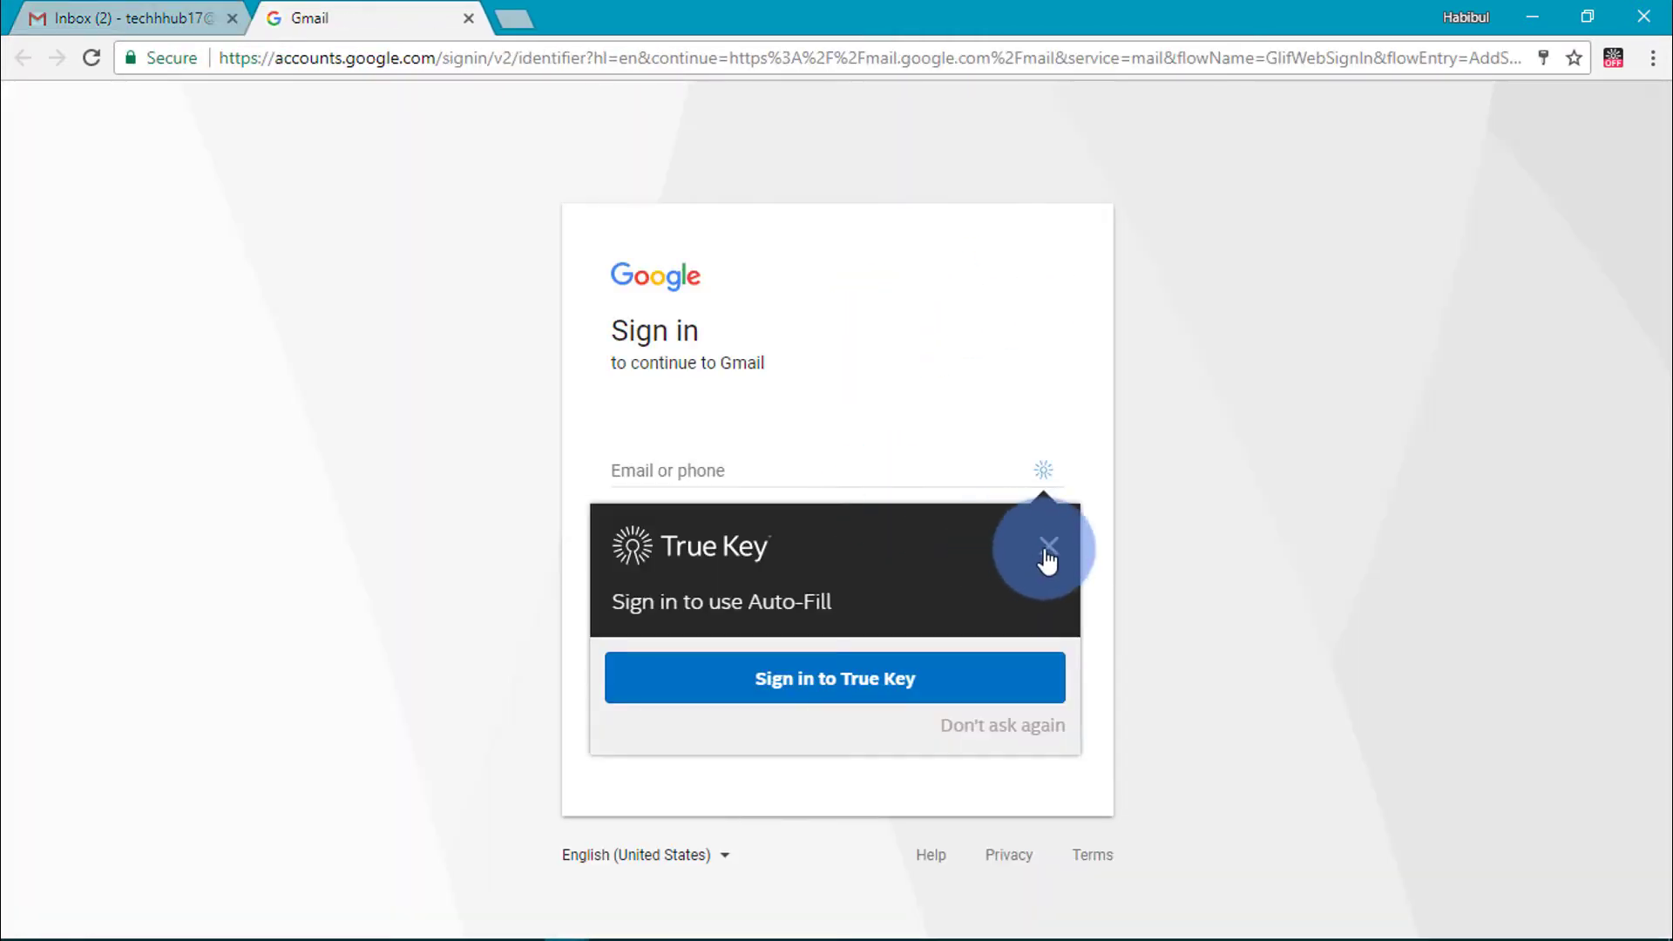
{"action": "left_click", "coordinate": [1048, 546]}
{"action": "left_click", "coordinate": [1209, 502]}
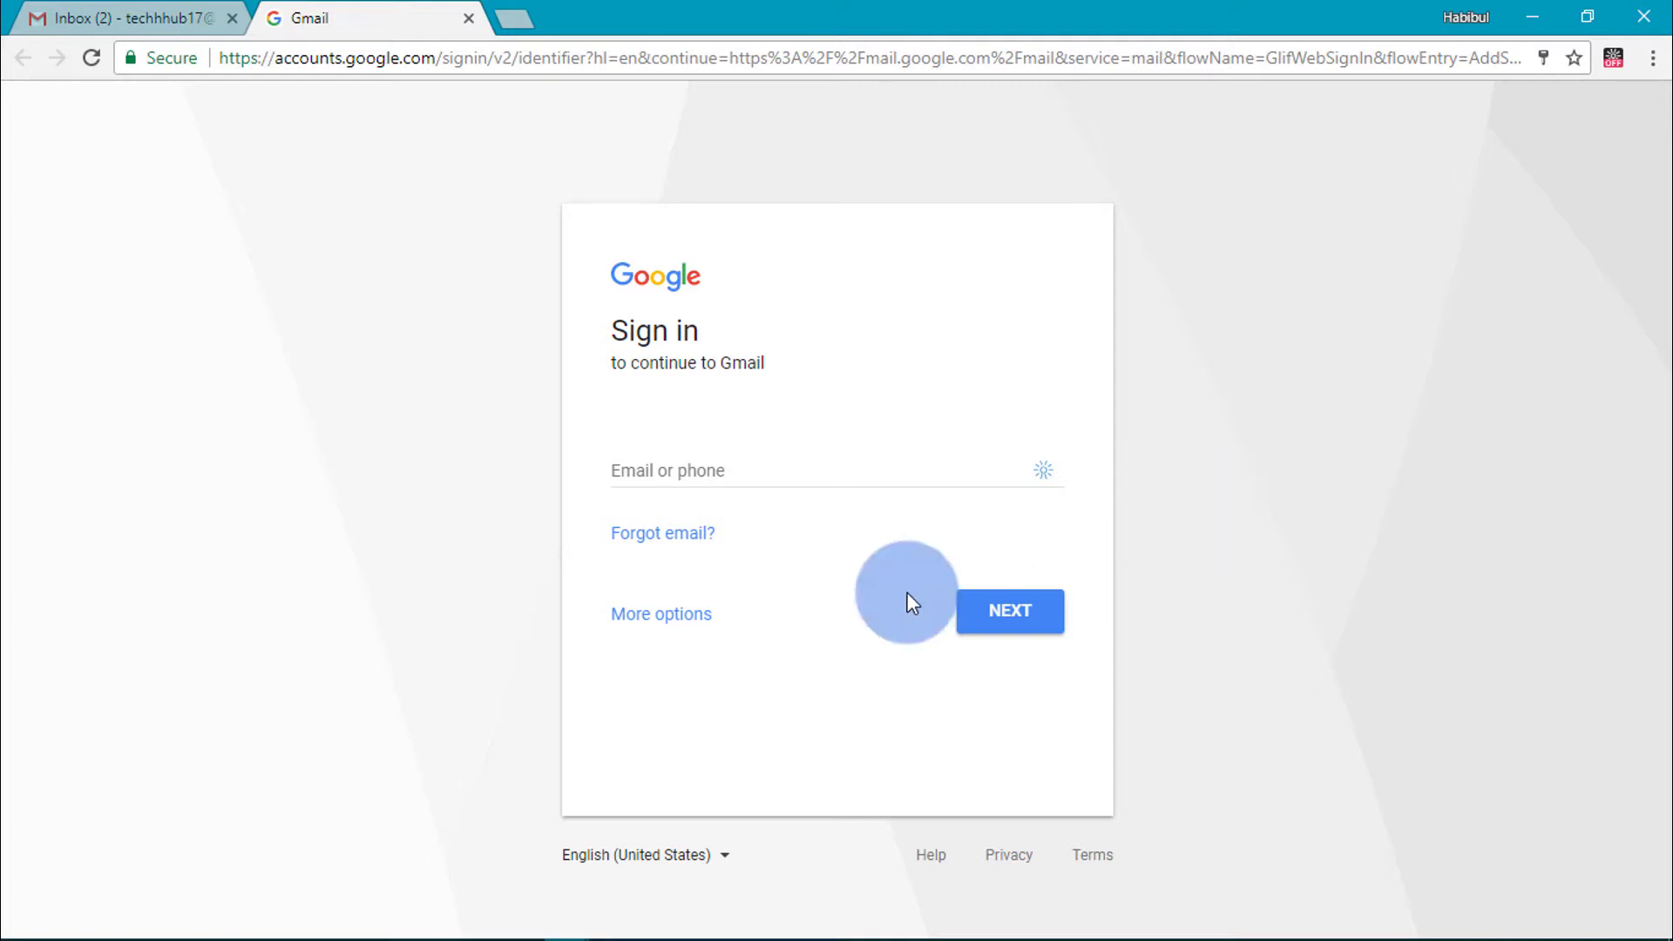
- Pick Create account under More options, look over the form, and focus First name
{"action": "left_click", "coordinate": [665, 619]}
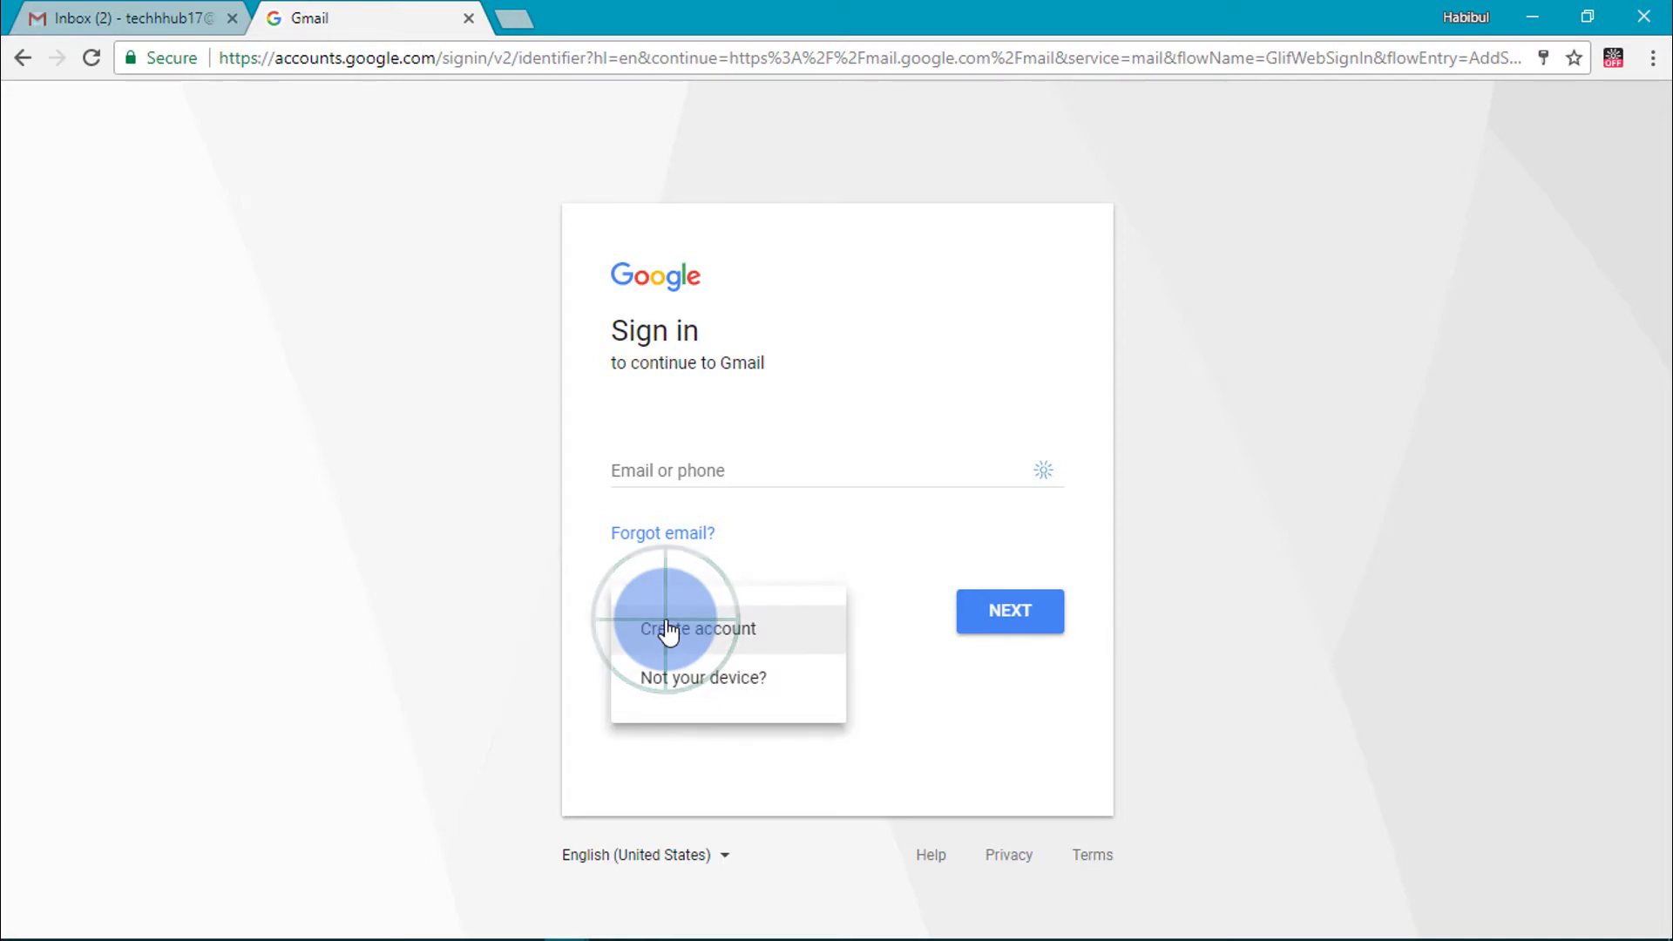
{"action": "left_click", "coordinate": [686, 631]}
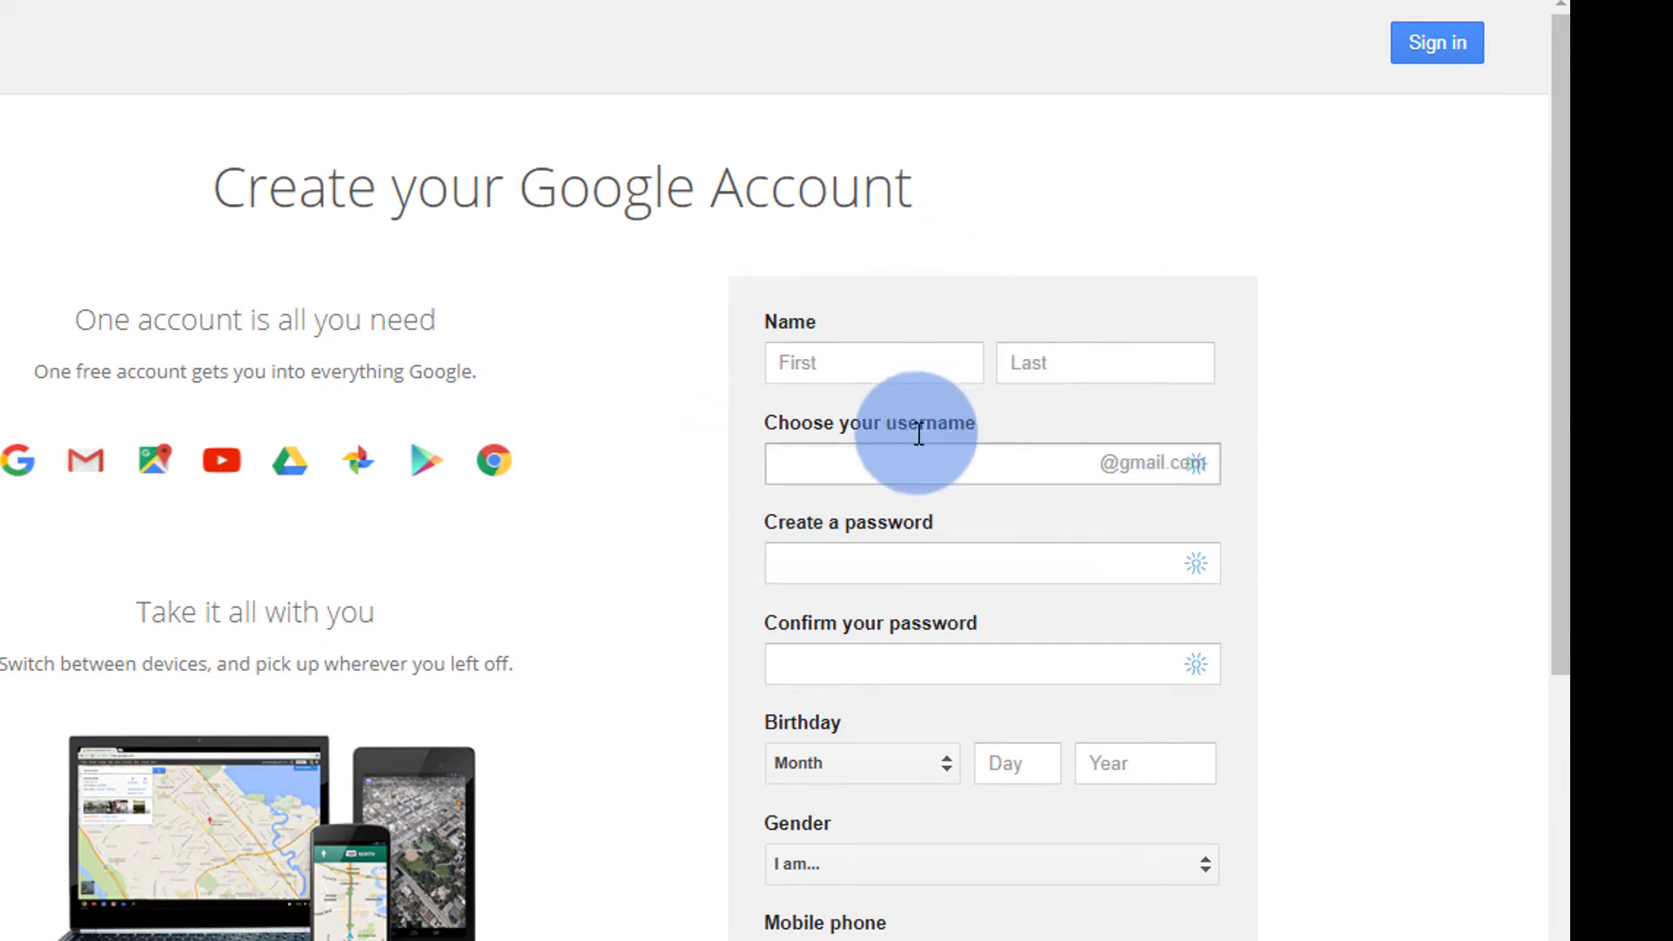
{"action": "scroll", "coordinate": [915, 430], "scroll_direction": "down", "scroll_amount": 3}
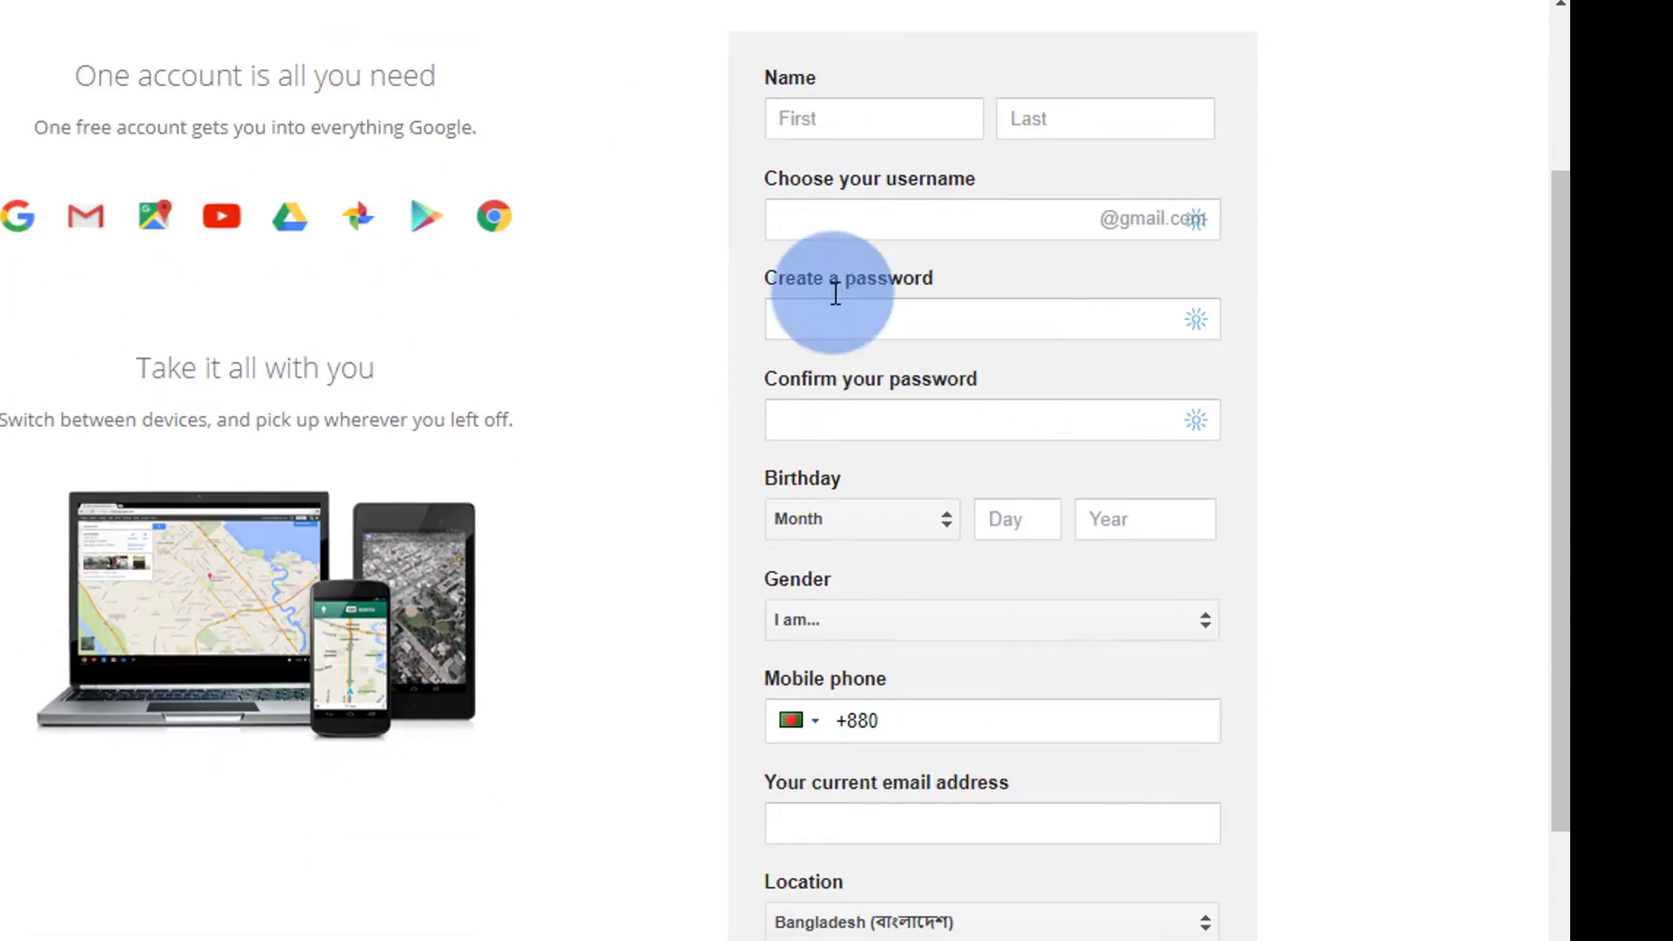
{"action": "scroll", "coordinate": [976, 597], "scroll_direction": "down", "scroll_amount": 3}
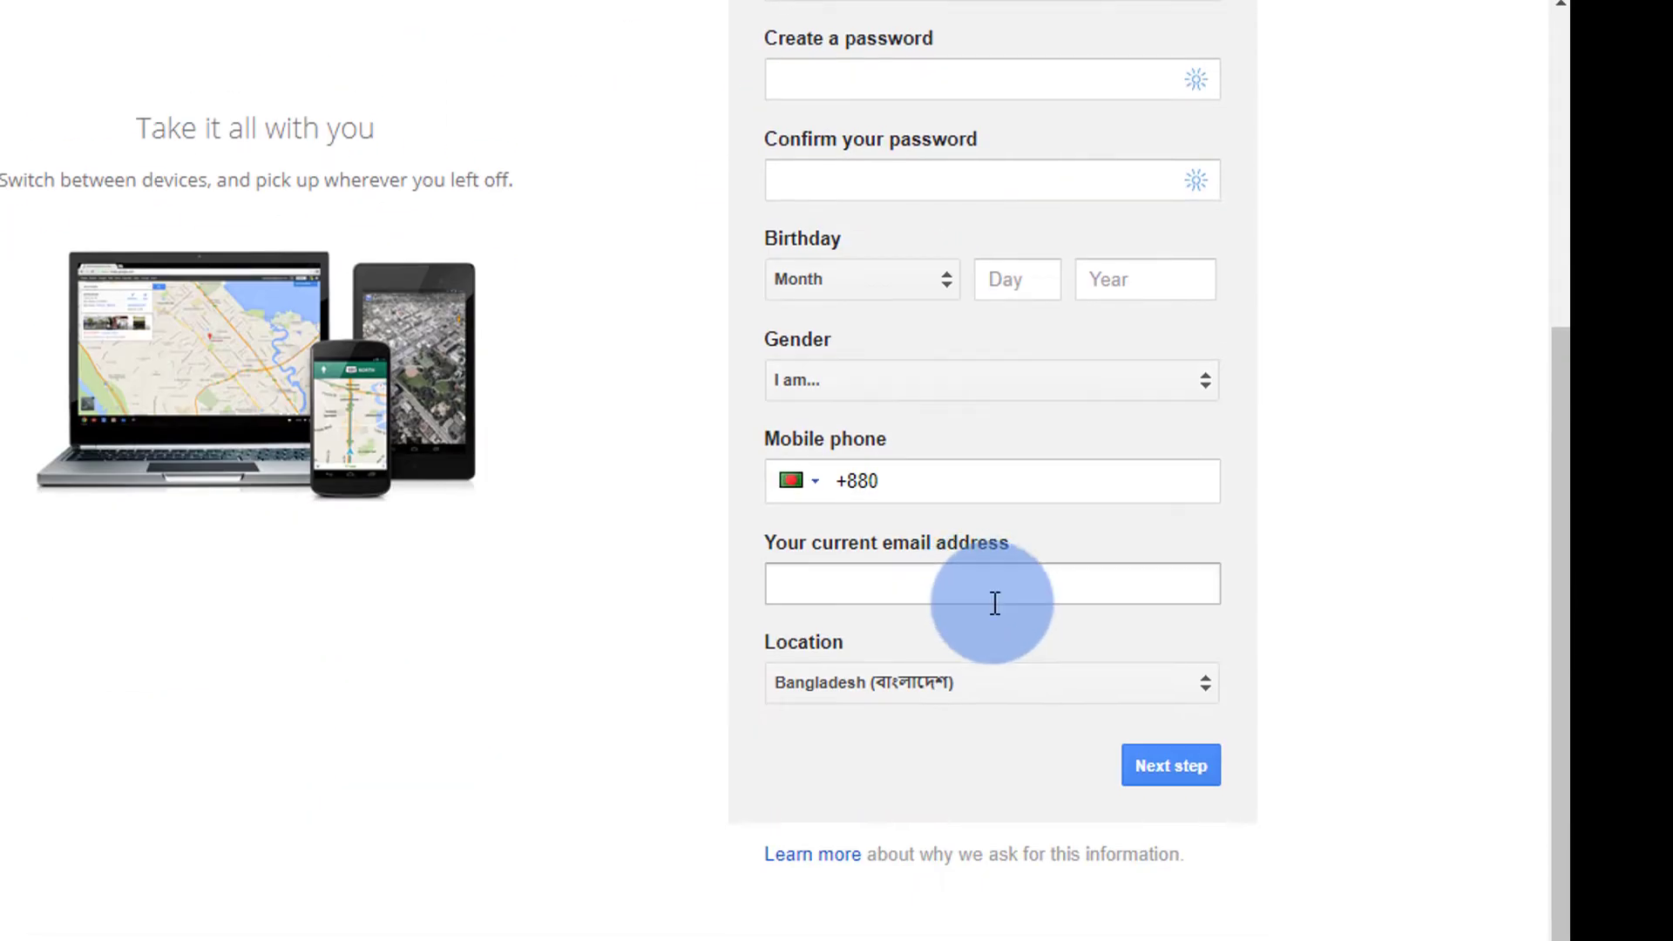
{"action": "scroll", "coordinate": [993, 601], "scroll_direction": "up", "scroll_amount": 3}
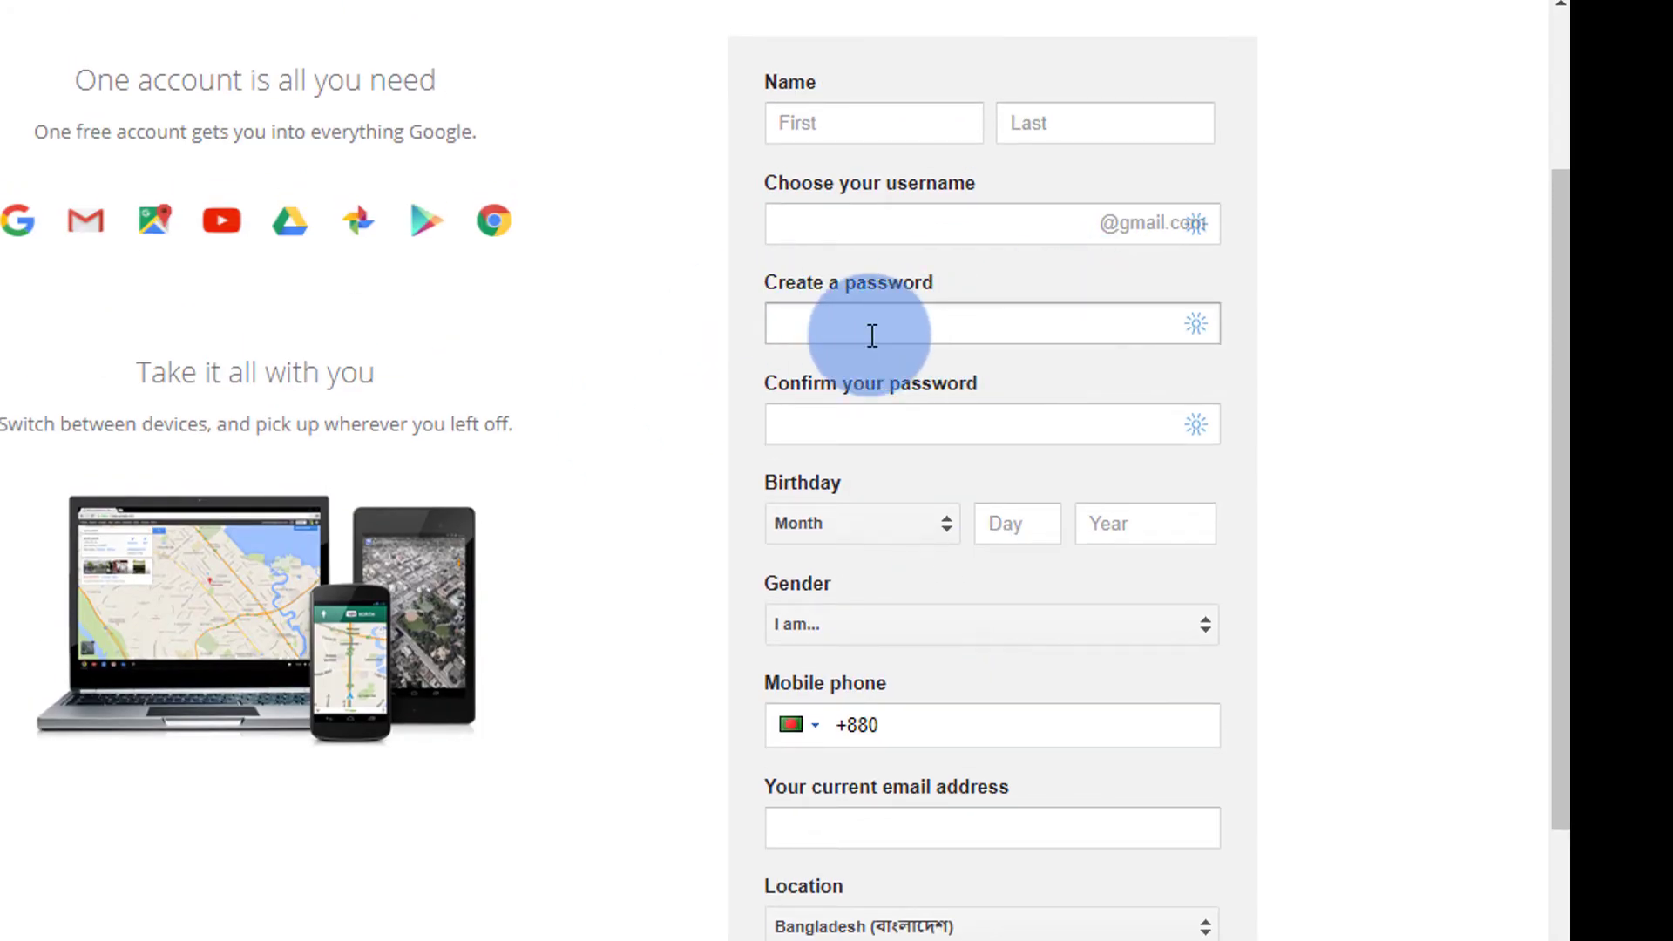
{"action": "scroll", "coordinate": [871, 336], "scroll_direction": "up", "scroll_amount": 3}
{"action": "left_click", "coordinate": [873, 377]}
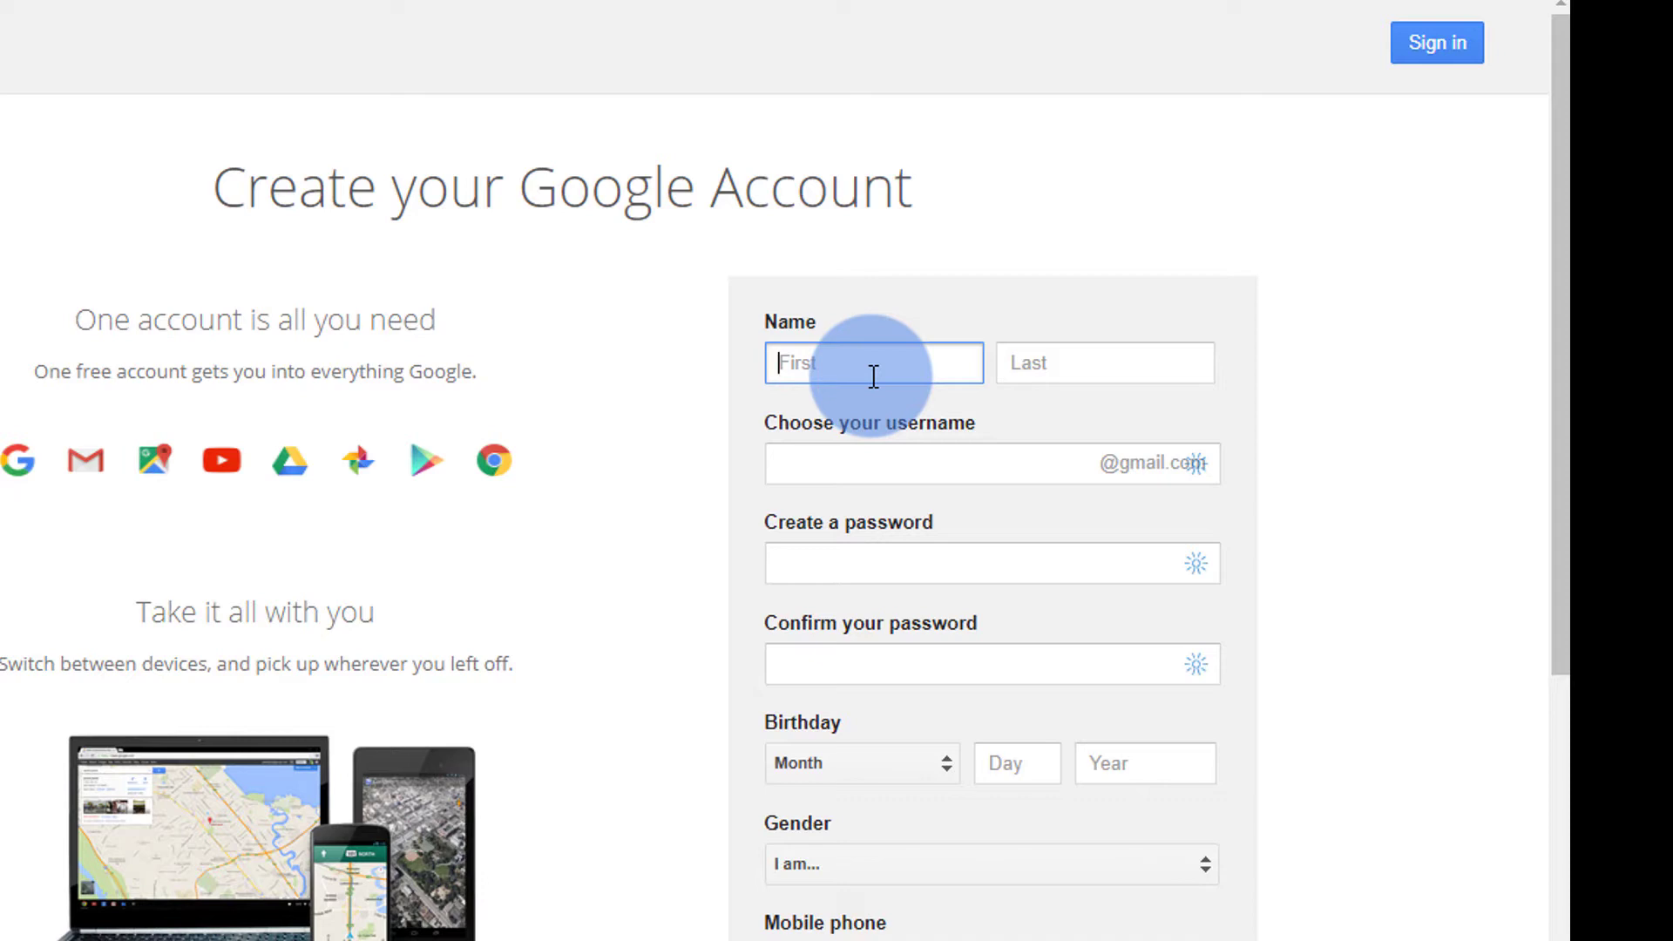
- Fill in the first and last name fields, ending in the username box
{"action": "type", "text": "tech"}
{"action": "key", "text": "Tab"}
{"action": "type", "text": "hub"}
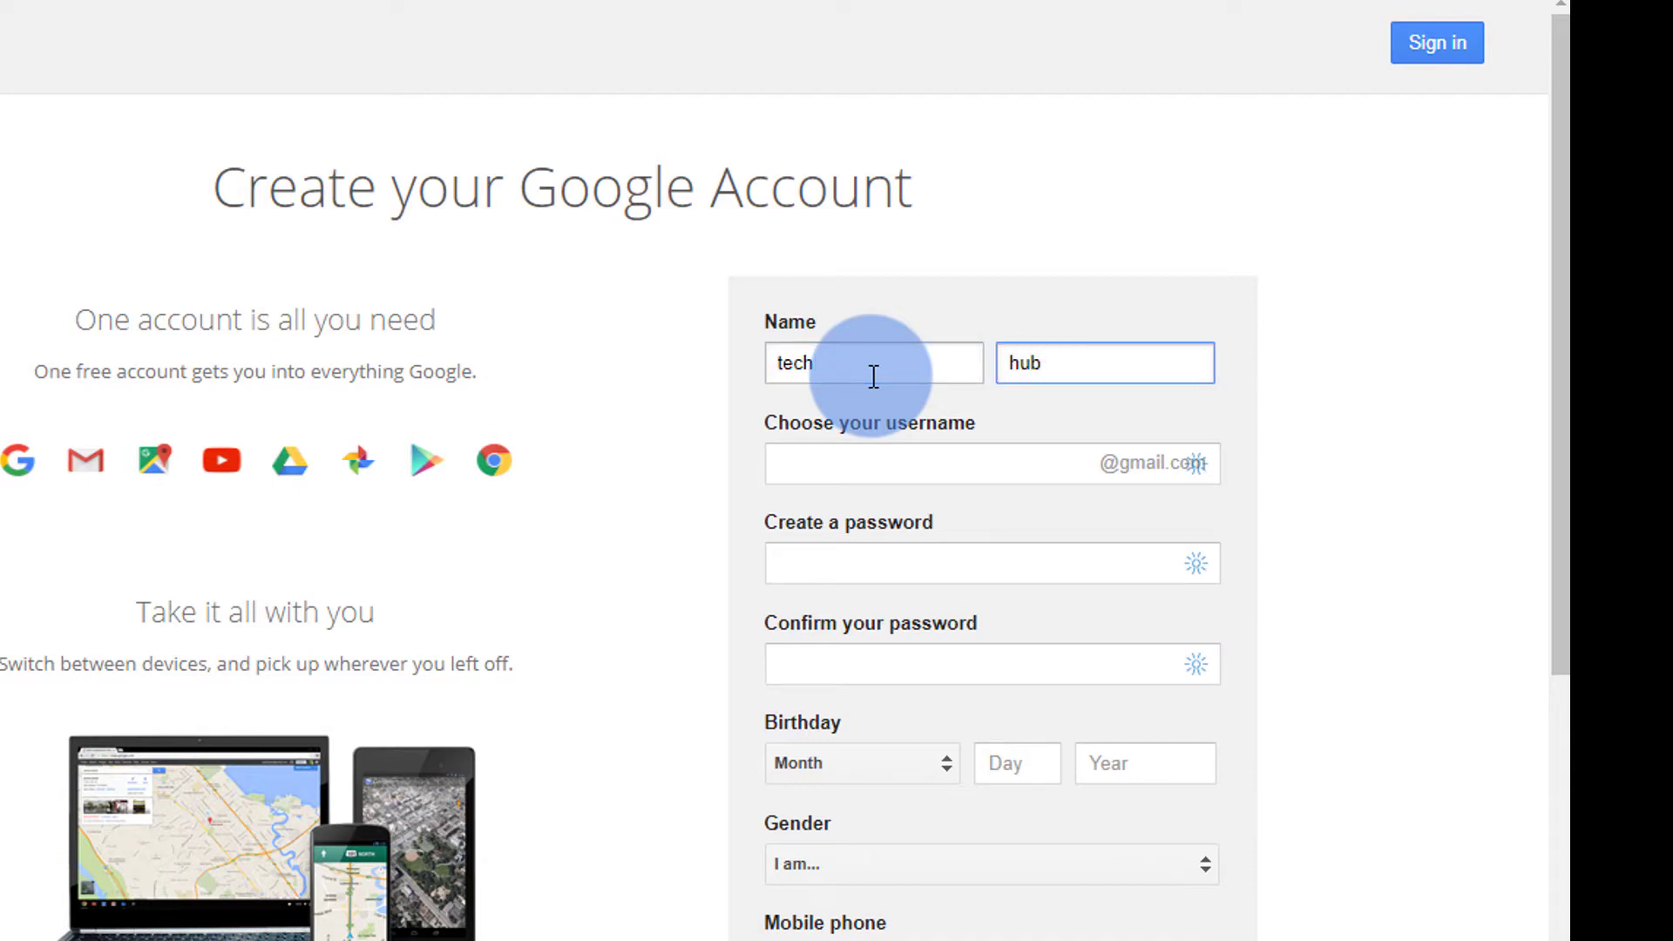
{"action": "key", "text": "Tab"}
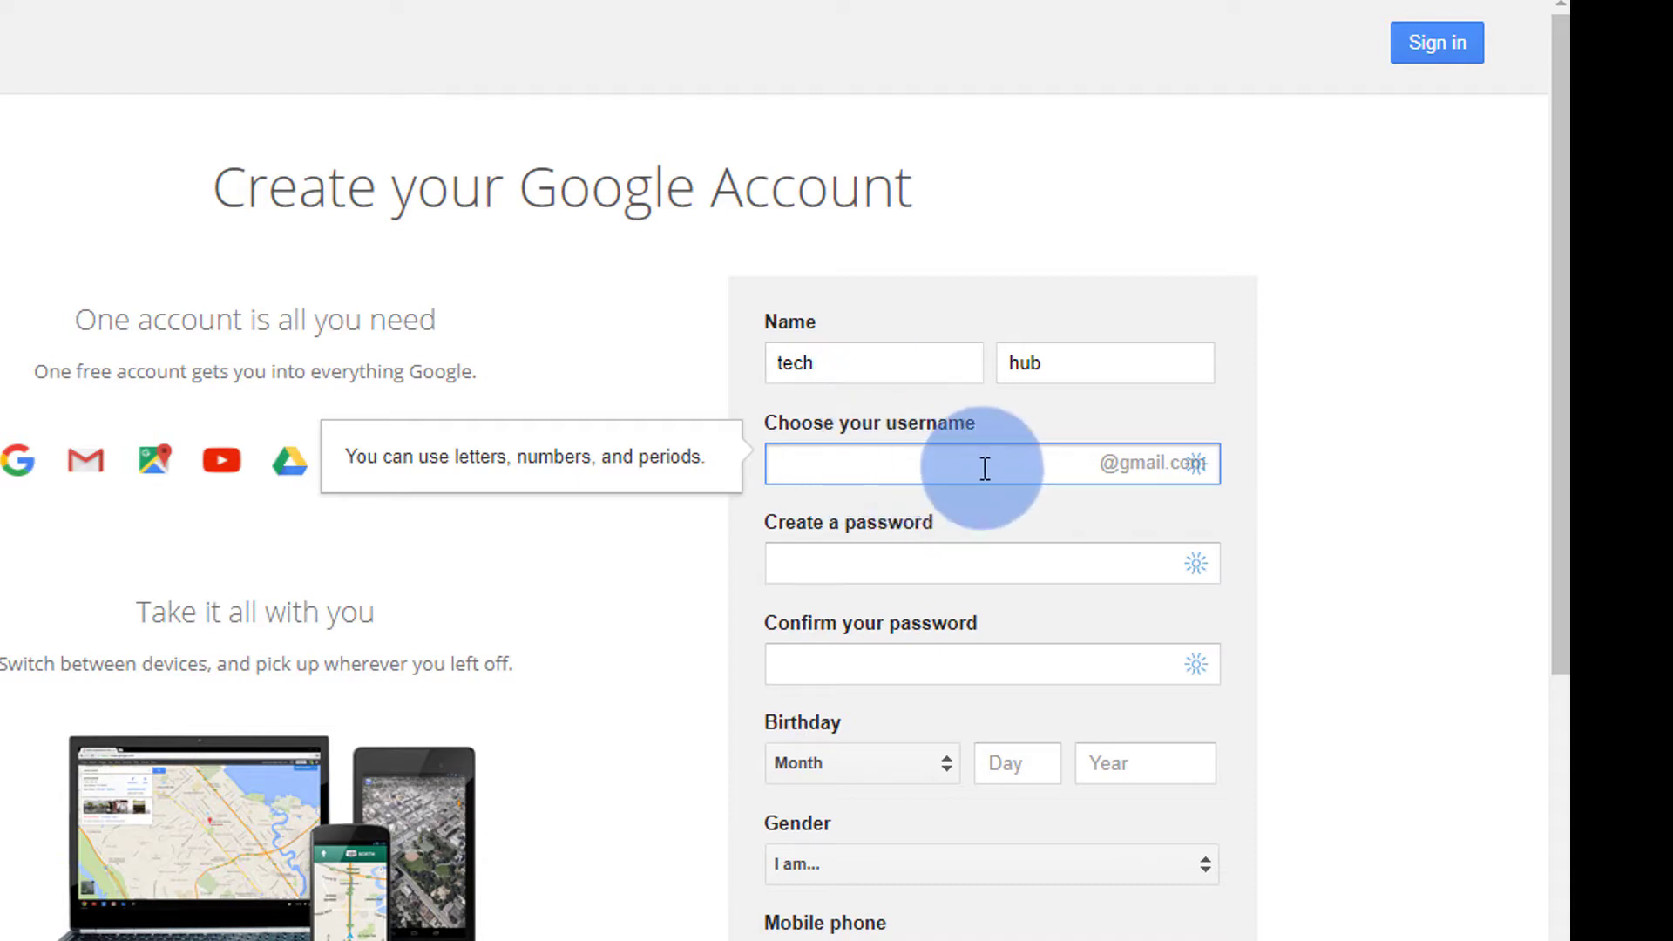
- Enter the initial requested username in the Choose your username field
{"action": "left_click", "coordinate": [872, 571]}
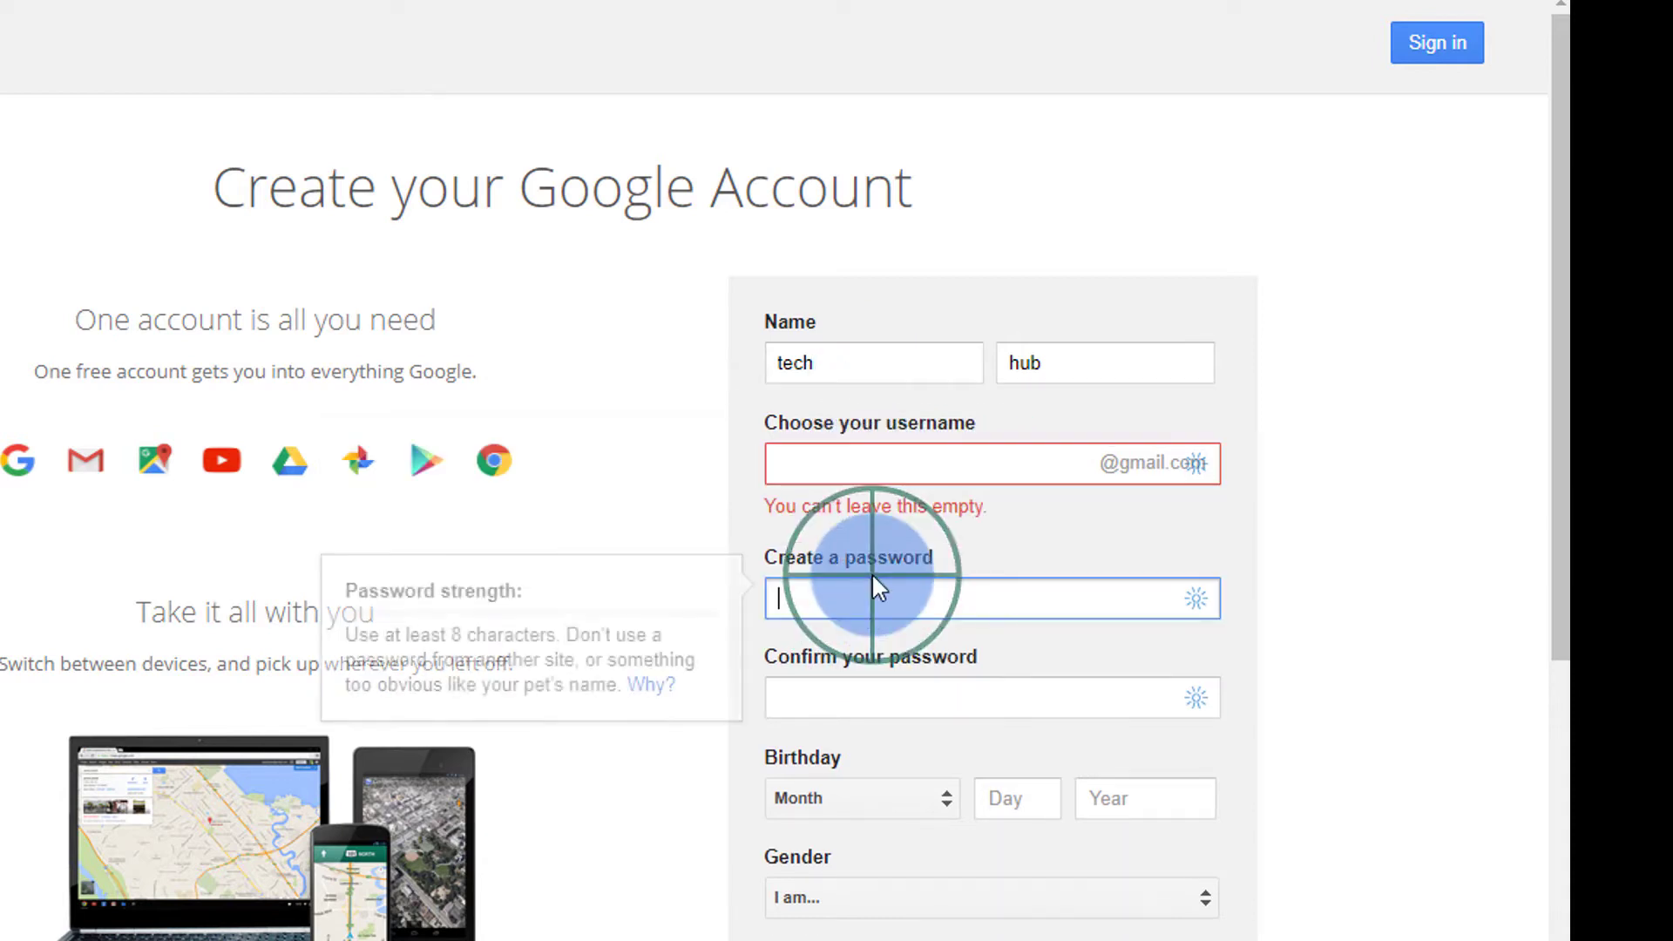
{"action": "left_click", "coordinate": [819, 466]}
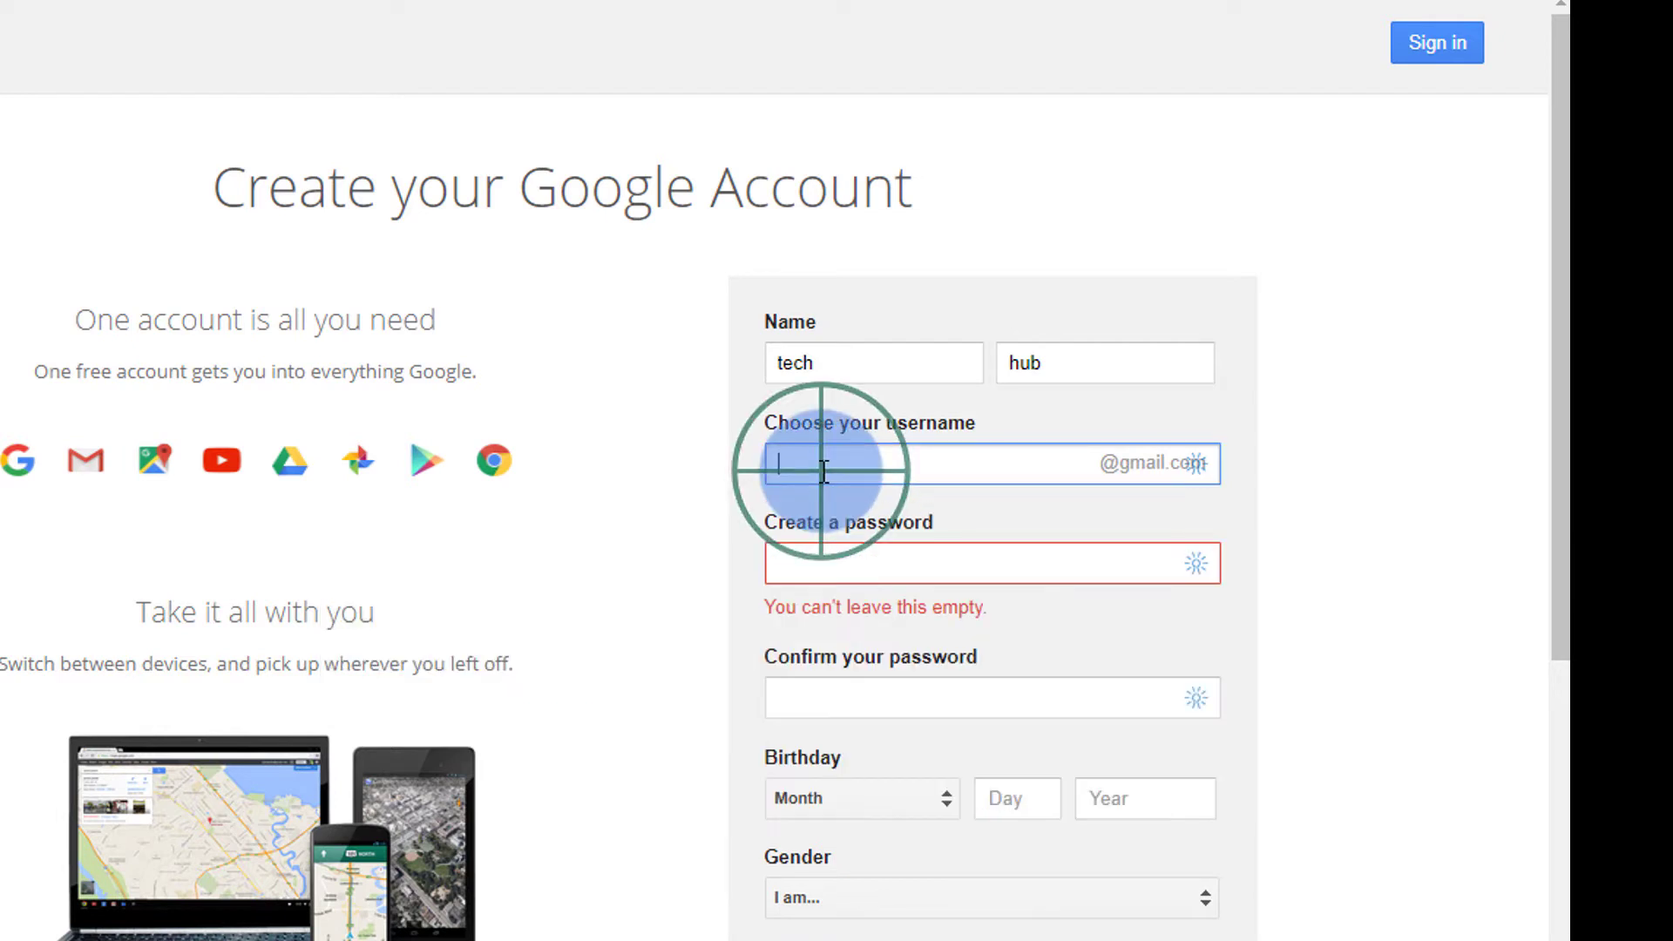
{"action": "left_click", "coordinate": [907, 467]}
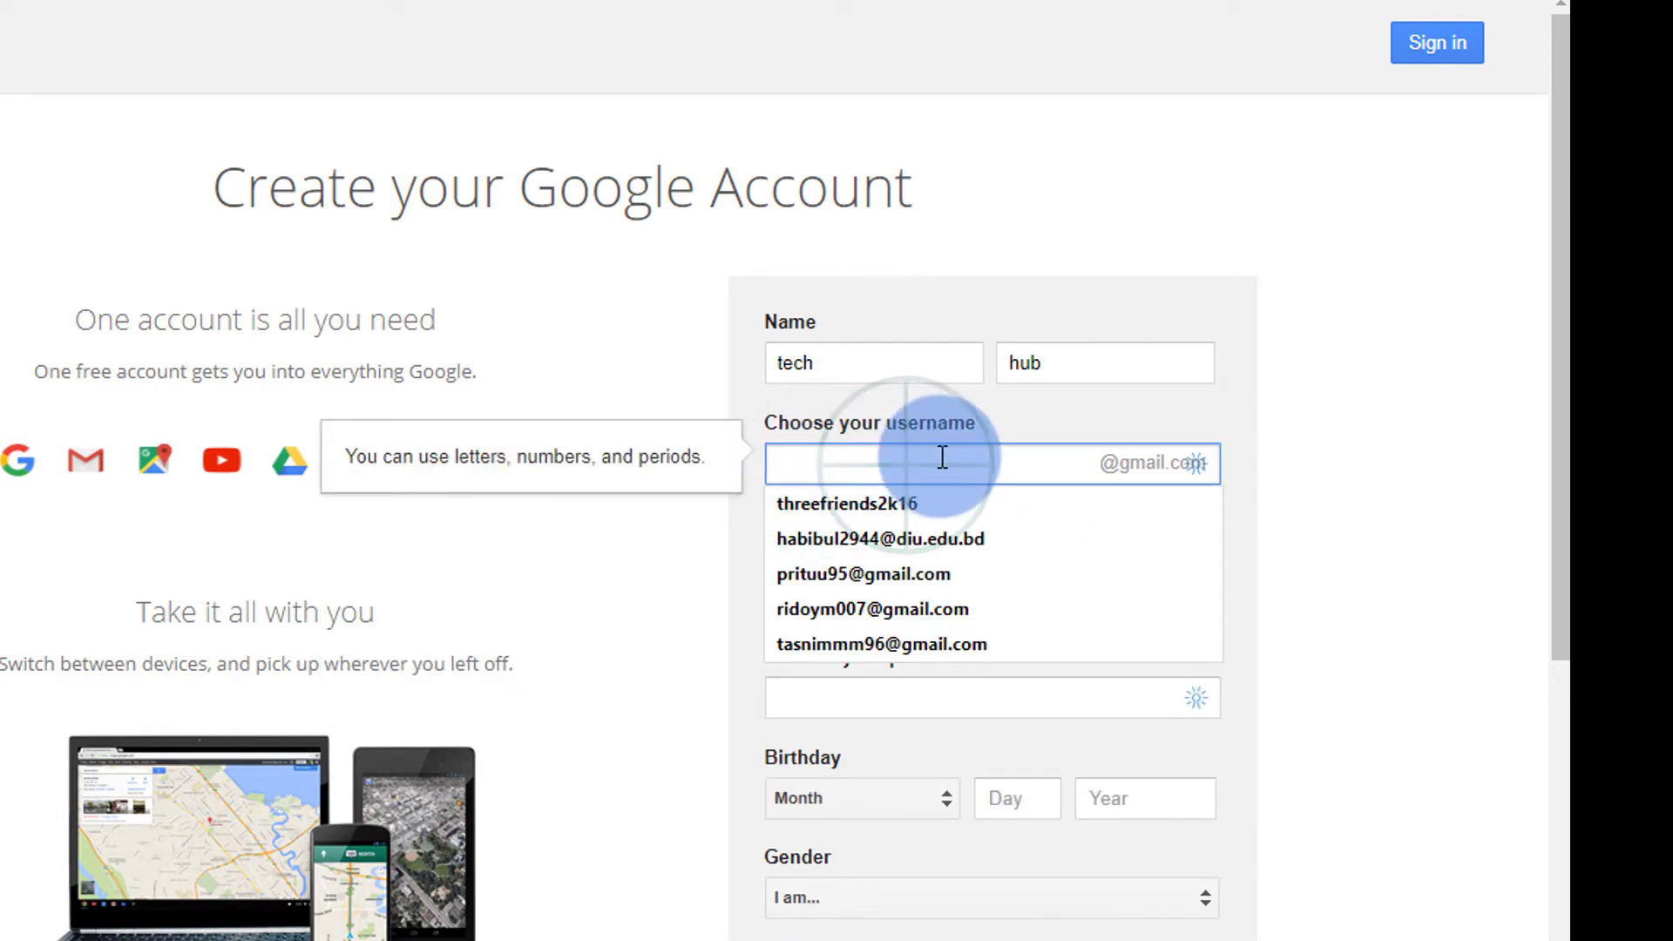
{"action": "type", "text": "w"}
{"action": "key", "text": "BackSpace"}
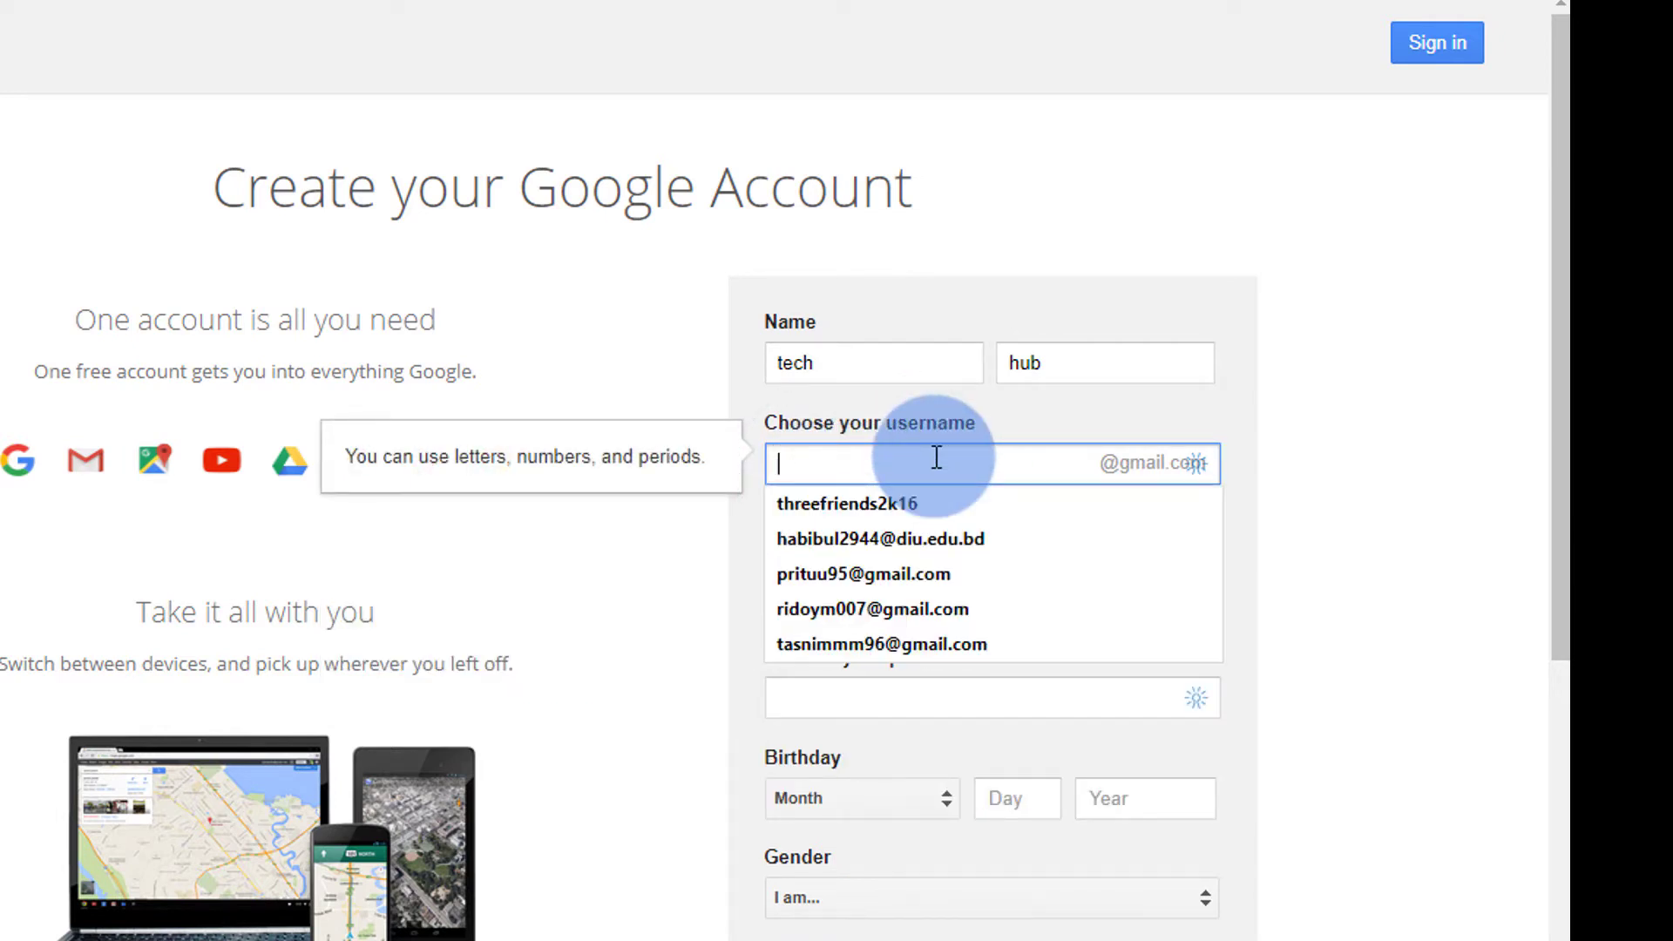
{"action": "type", "text": "r"}
{"action": "key", "text": "BackSpace"}
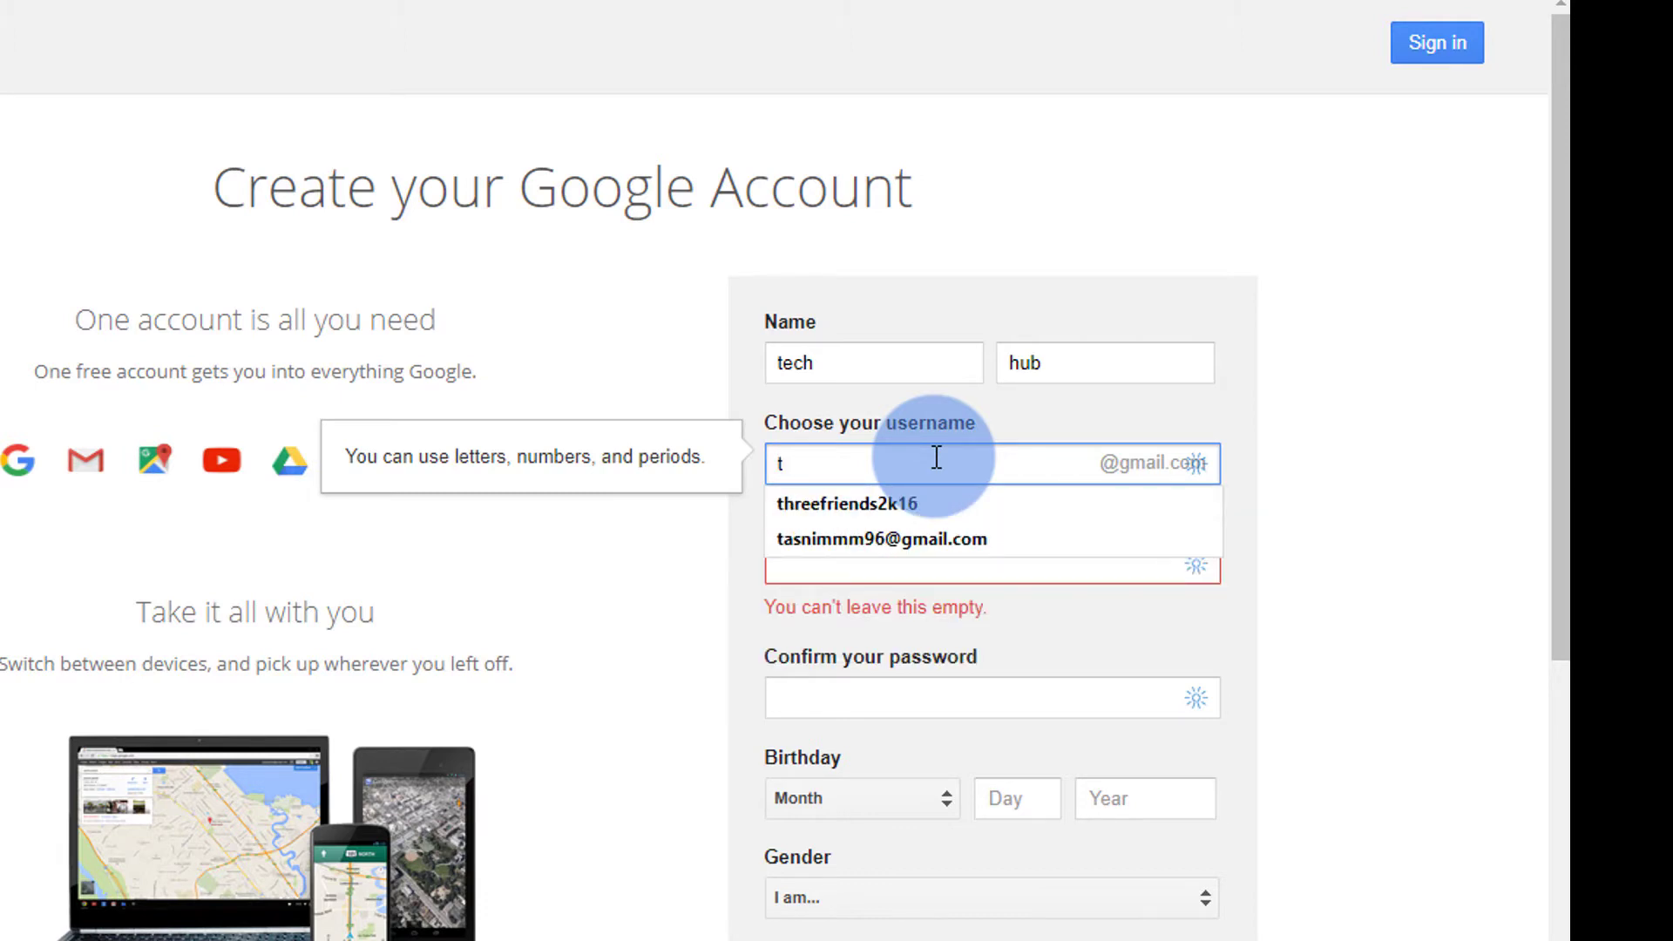
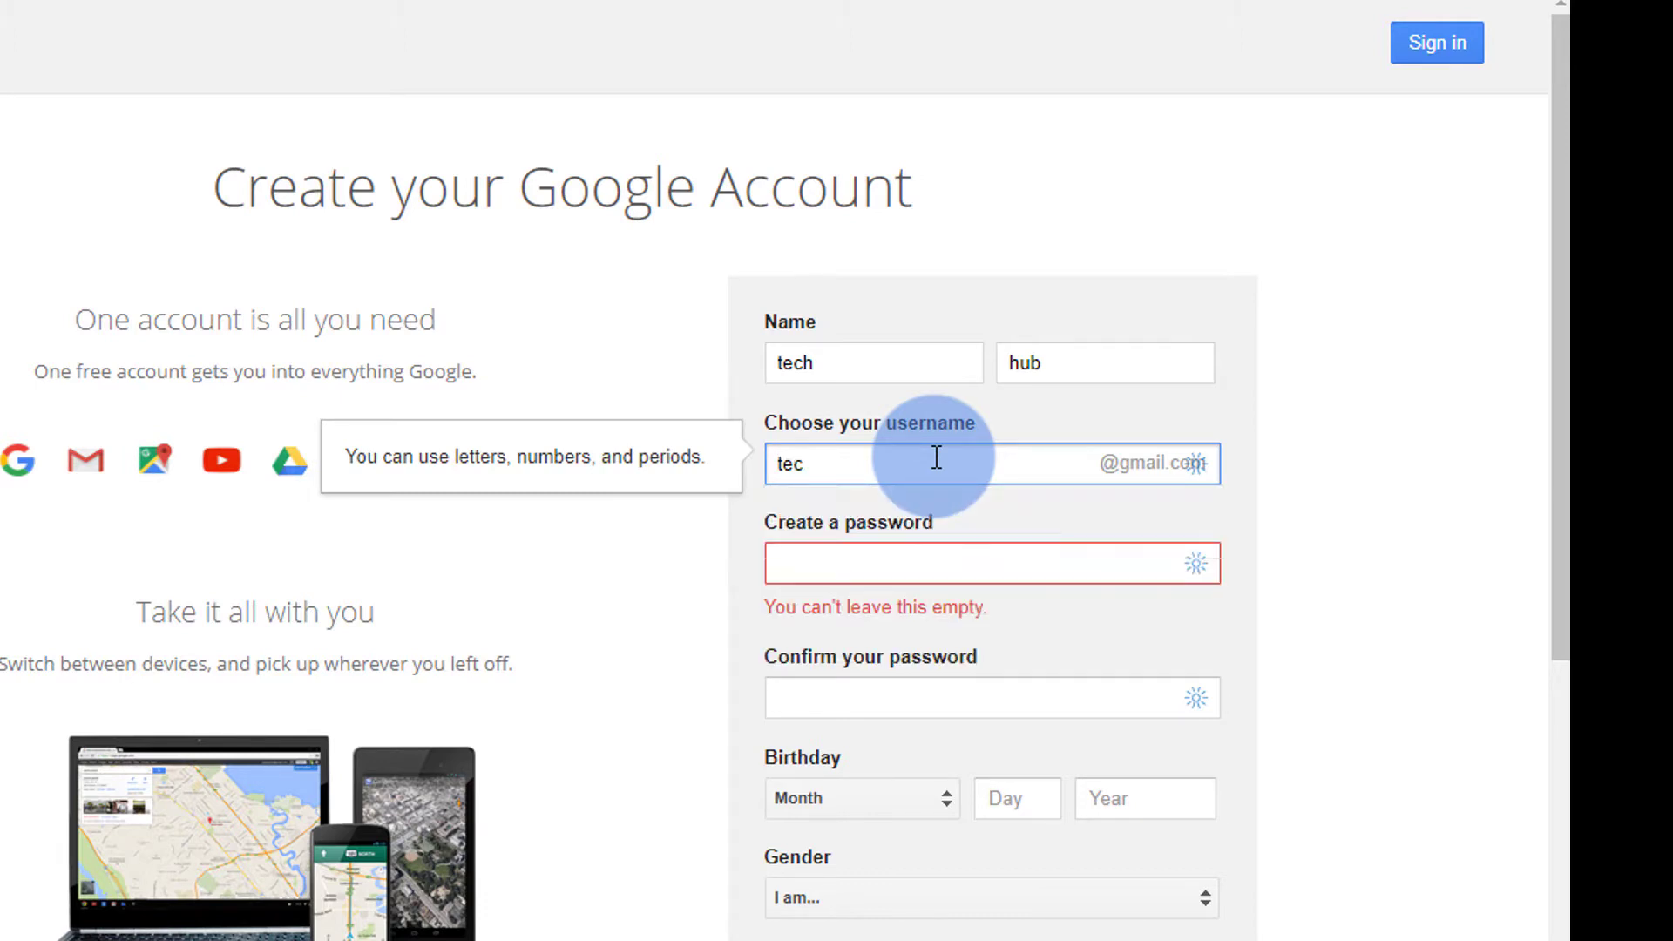
{"action": "key", "text": "Tab"}
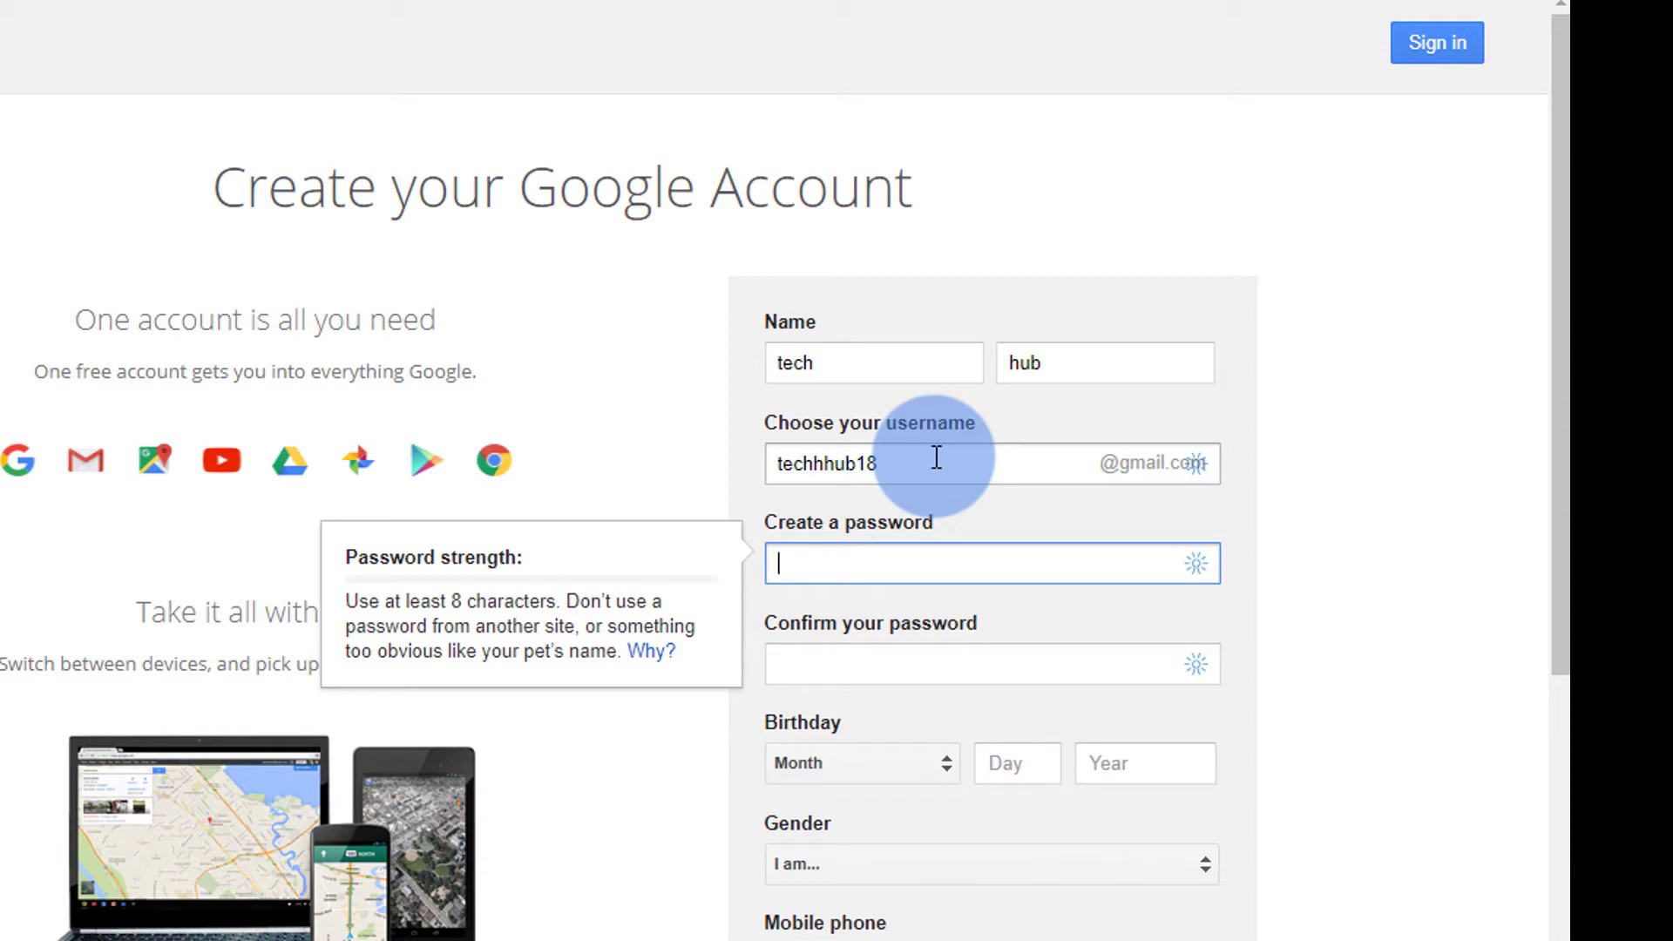
- Replace the taken username with a variant ending in a new number suffix, 18
{"action": "left_click", "coordinate": [935, 459]}
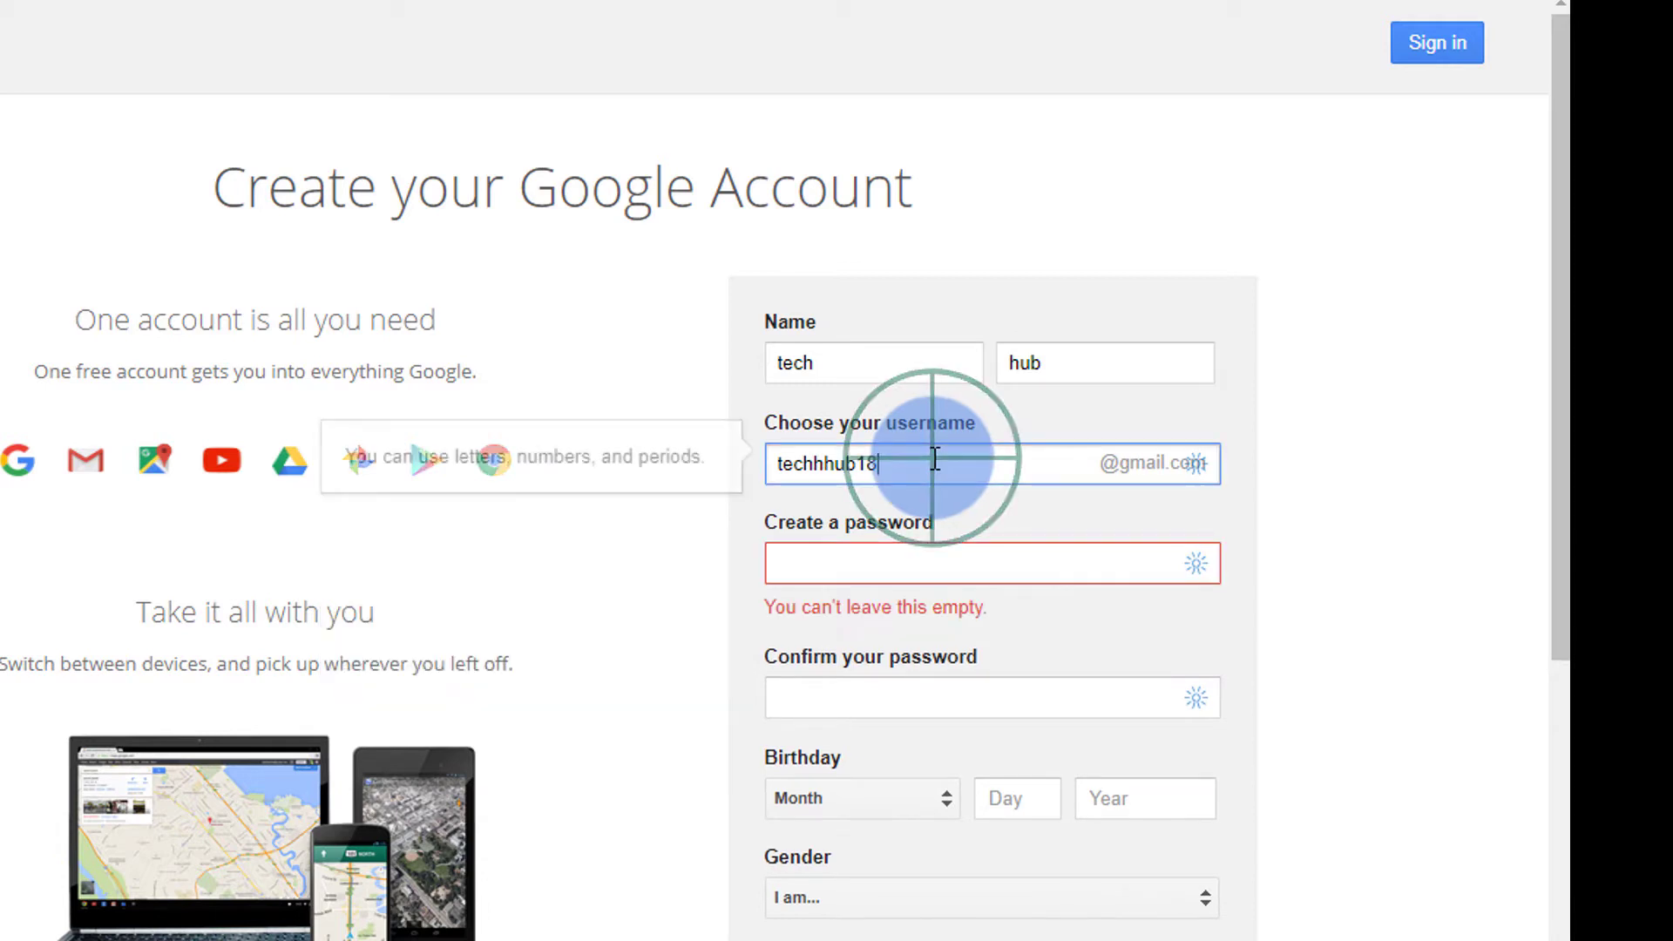
{"action": "key", "text": "BackSpace"}
{"action": "type", "text": "7"}
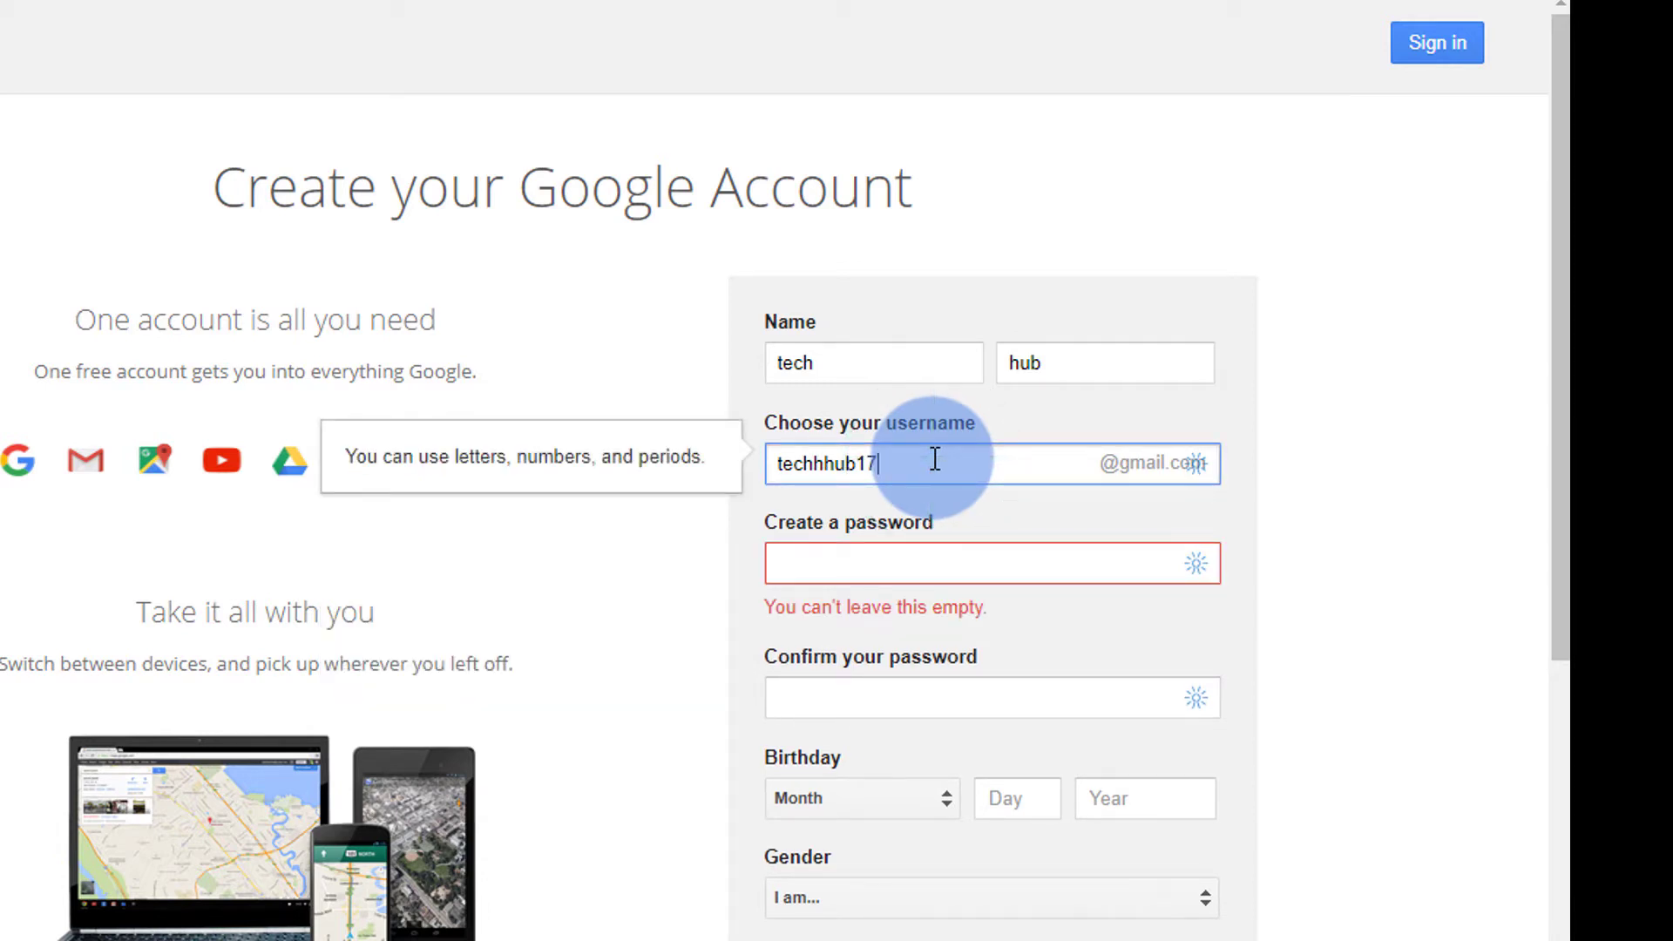
{"action": "left_click", "coordinate": [886, 574]}
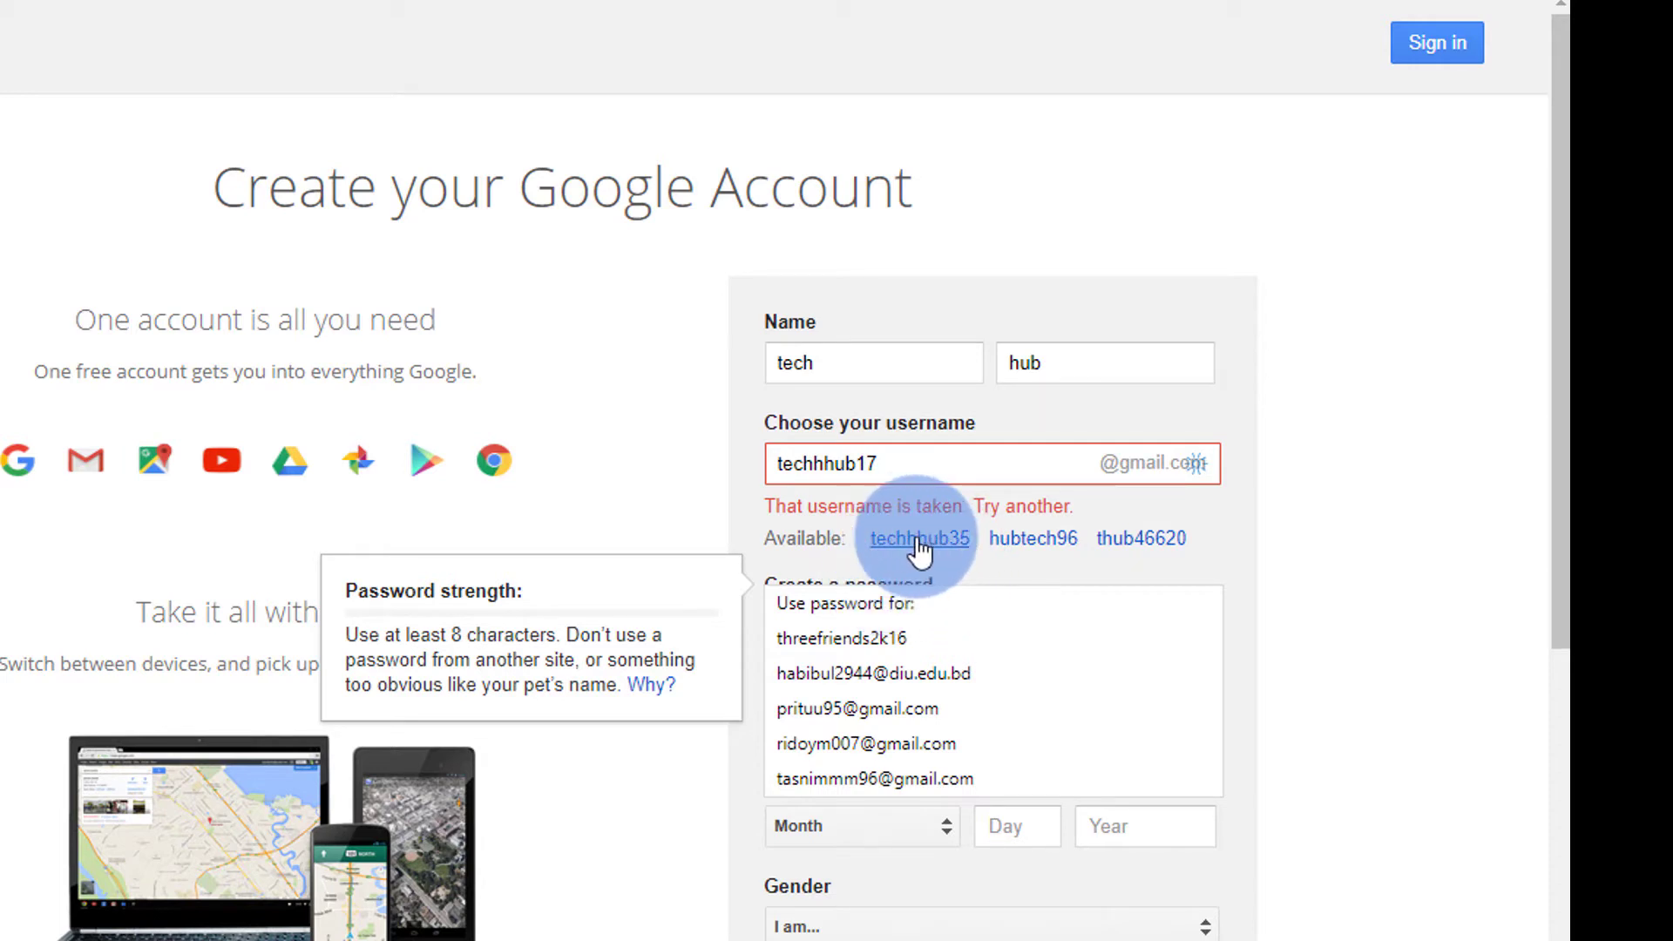
{"action": "left_click", "coordinate": [1298, 533]}
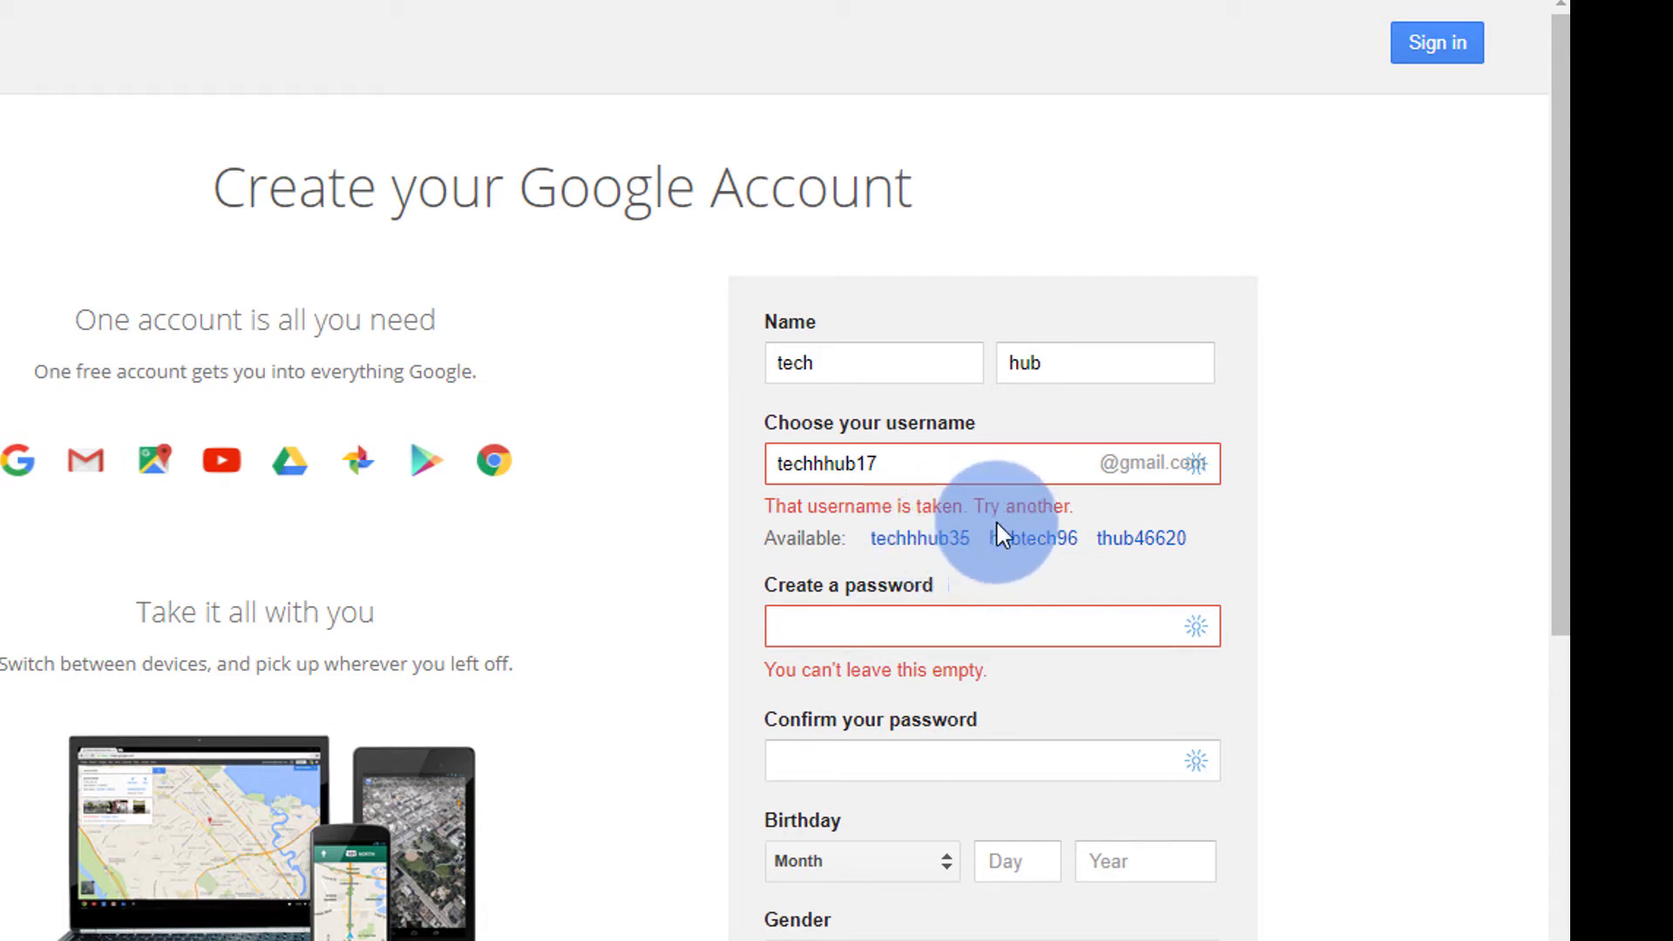
{"action": "left_click", "coordinate": [943, 549]}
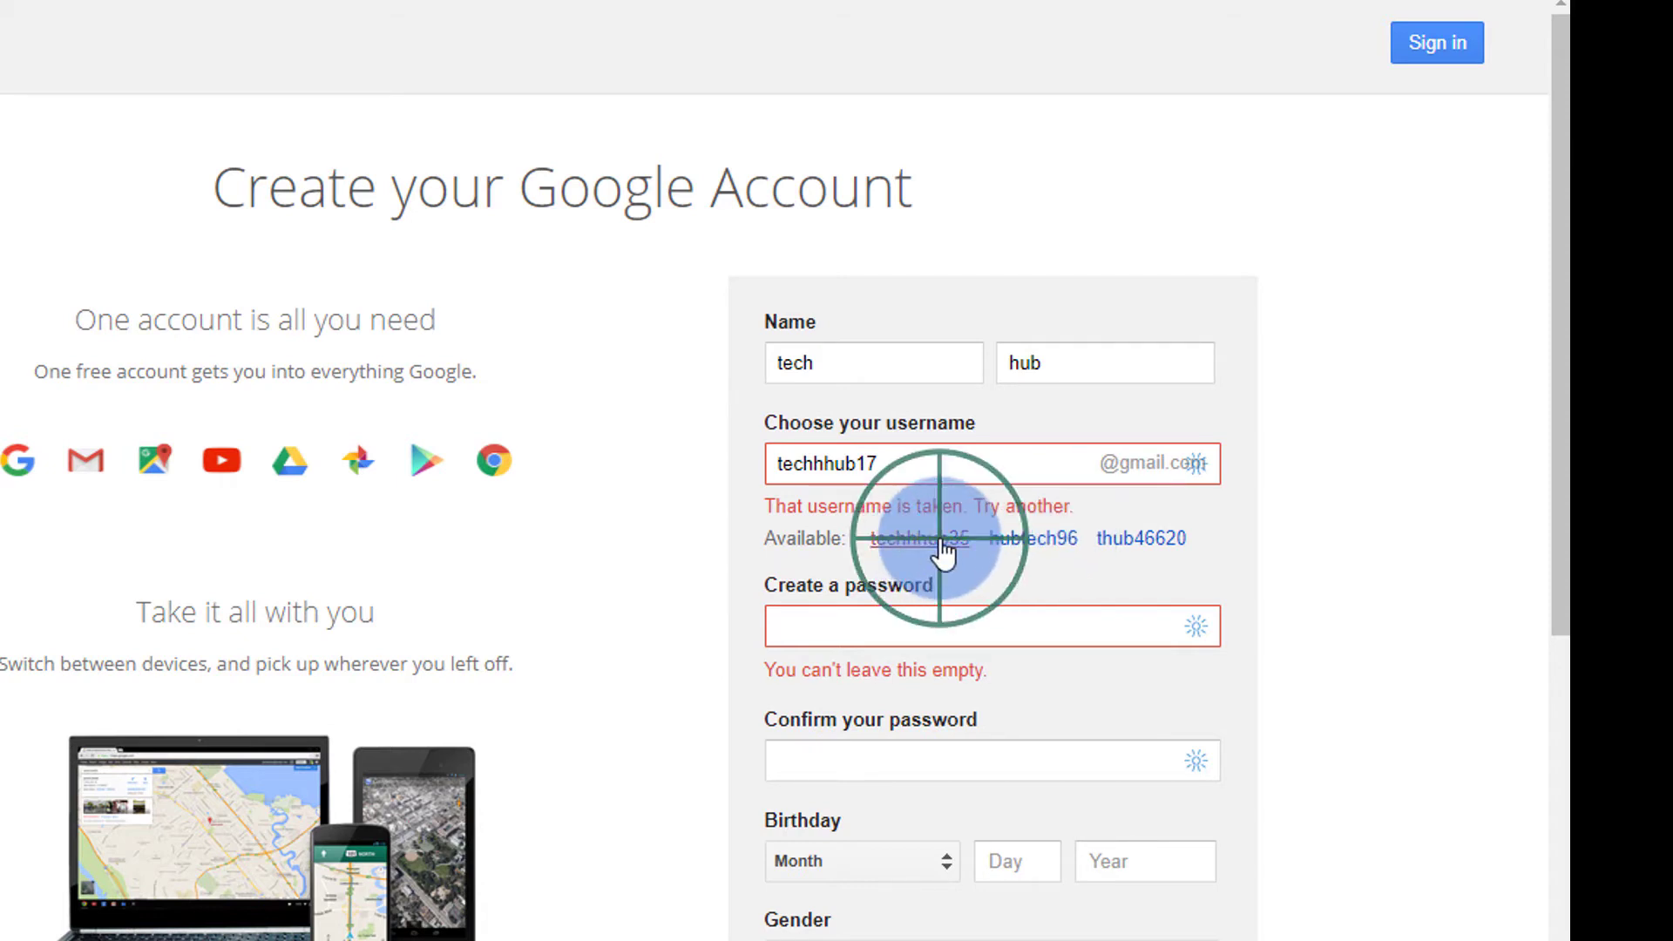
{"action": "left_click", "coordinate": [908, 467]}
{"action": "key", "text": "BackSpace"}
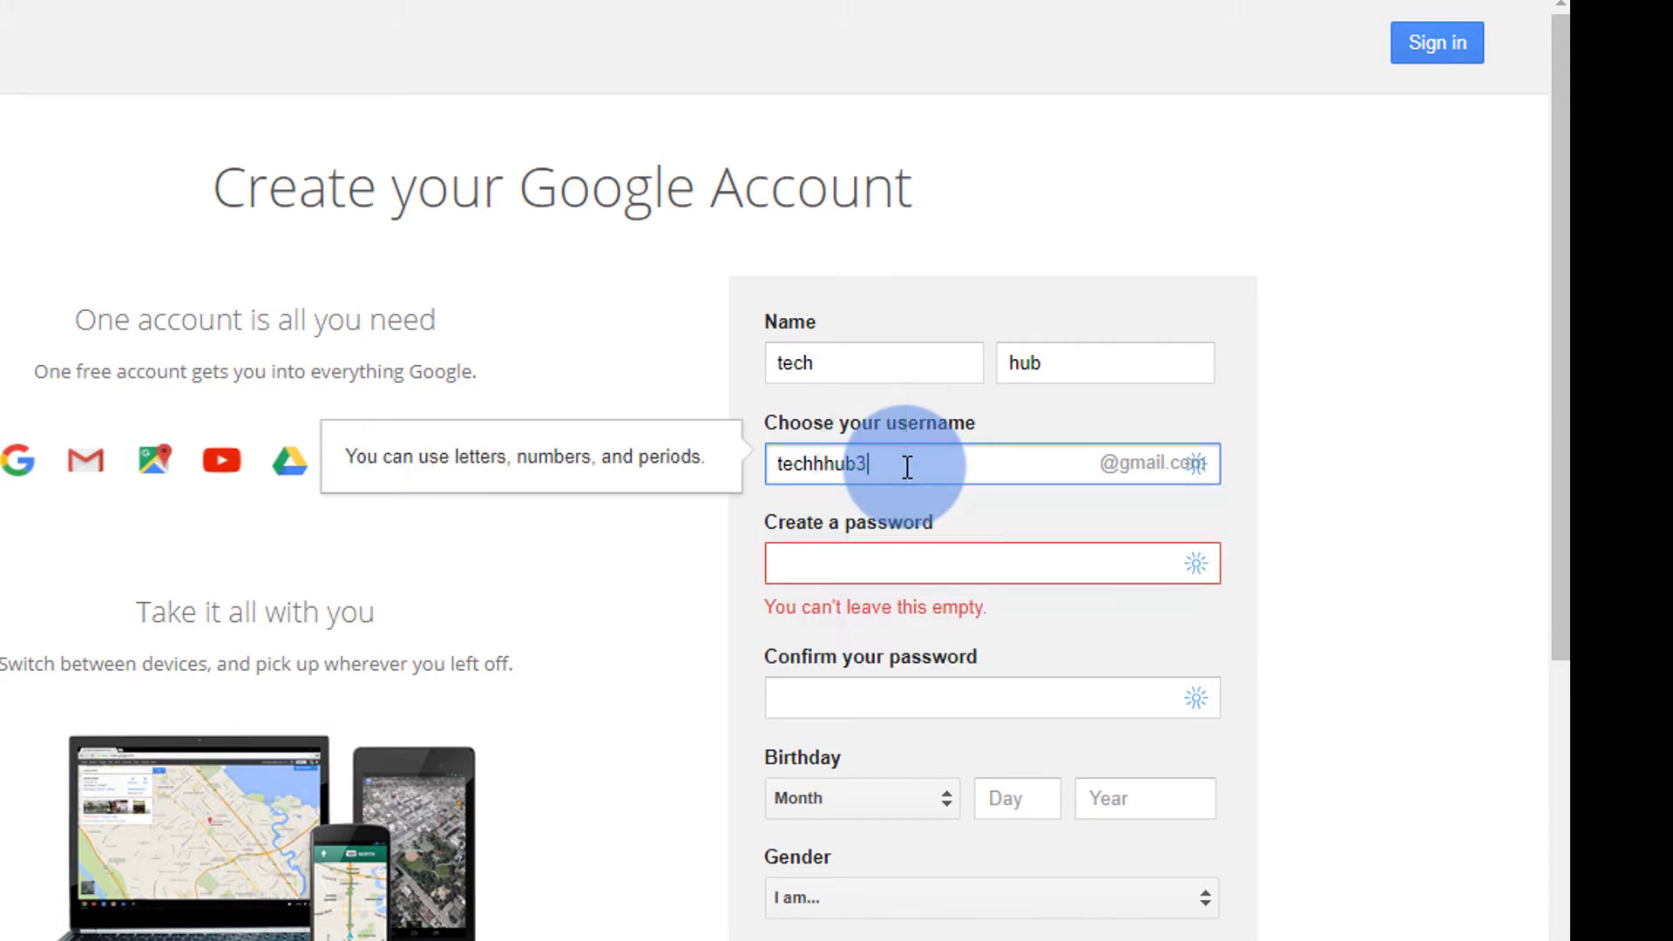
{"action": "key", "text": "BackSpace"}
{"action": "type", "text": "18"}
- Type the account password and repeat it in Confirm your password
{"action": "left_click", "coordinate": [838, 574]}
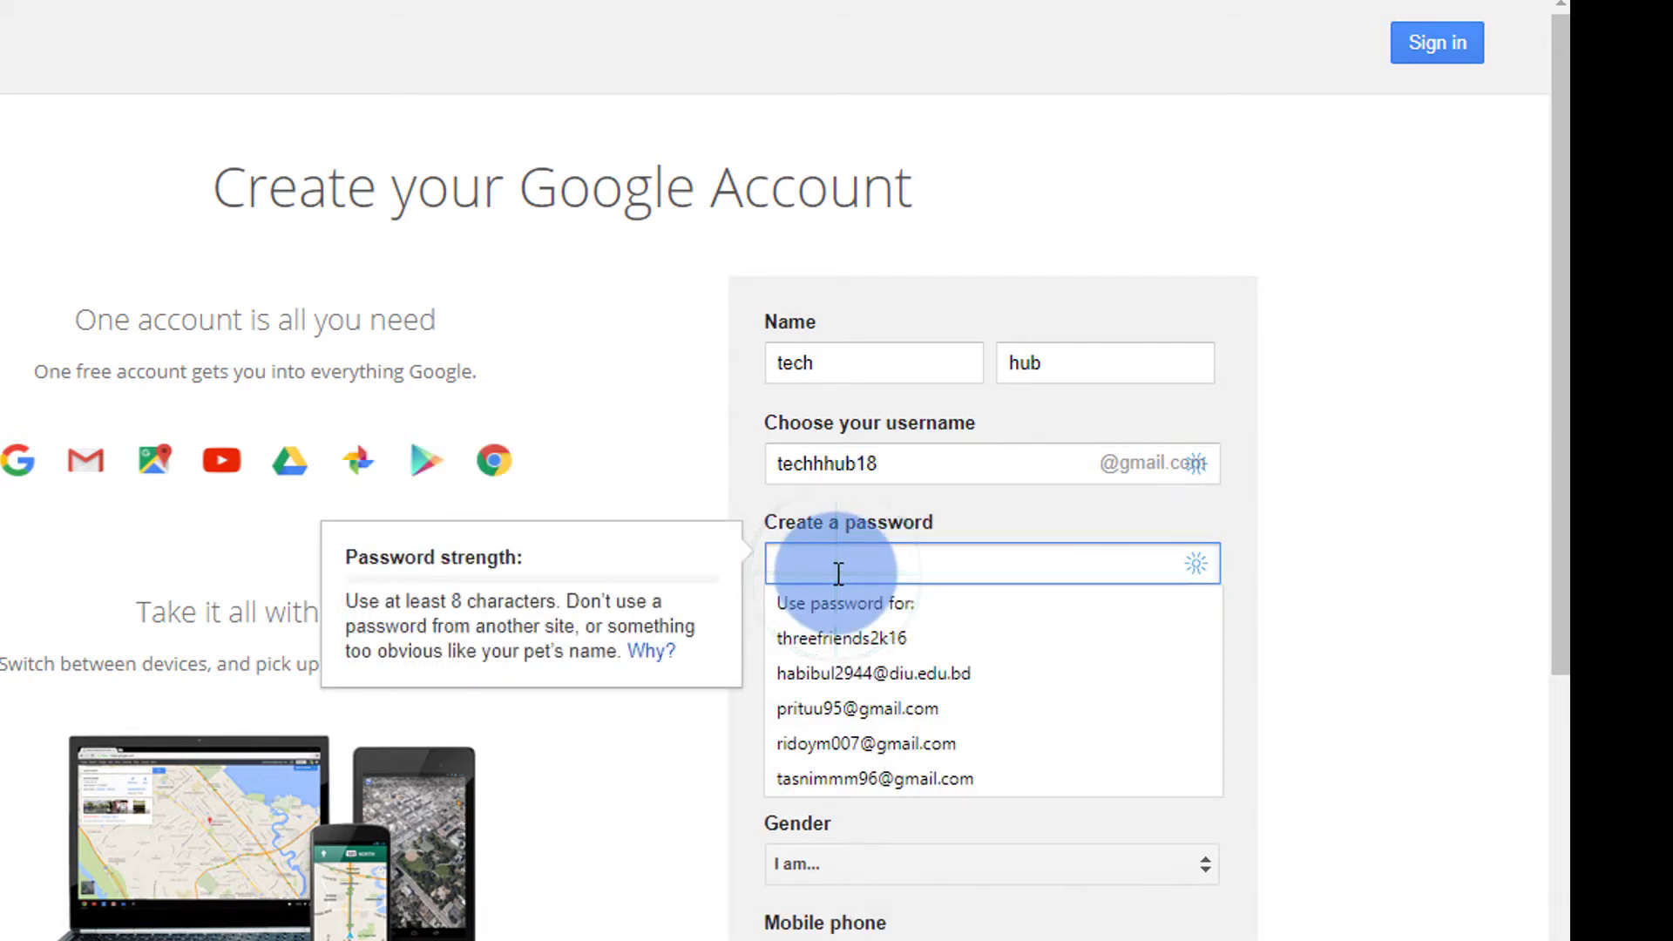
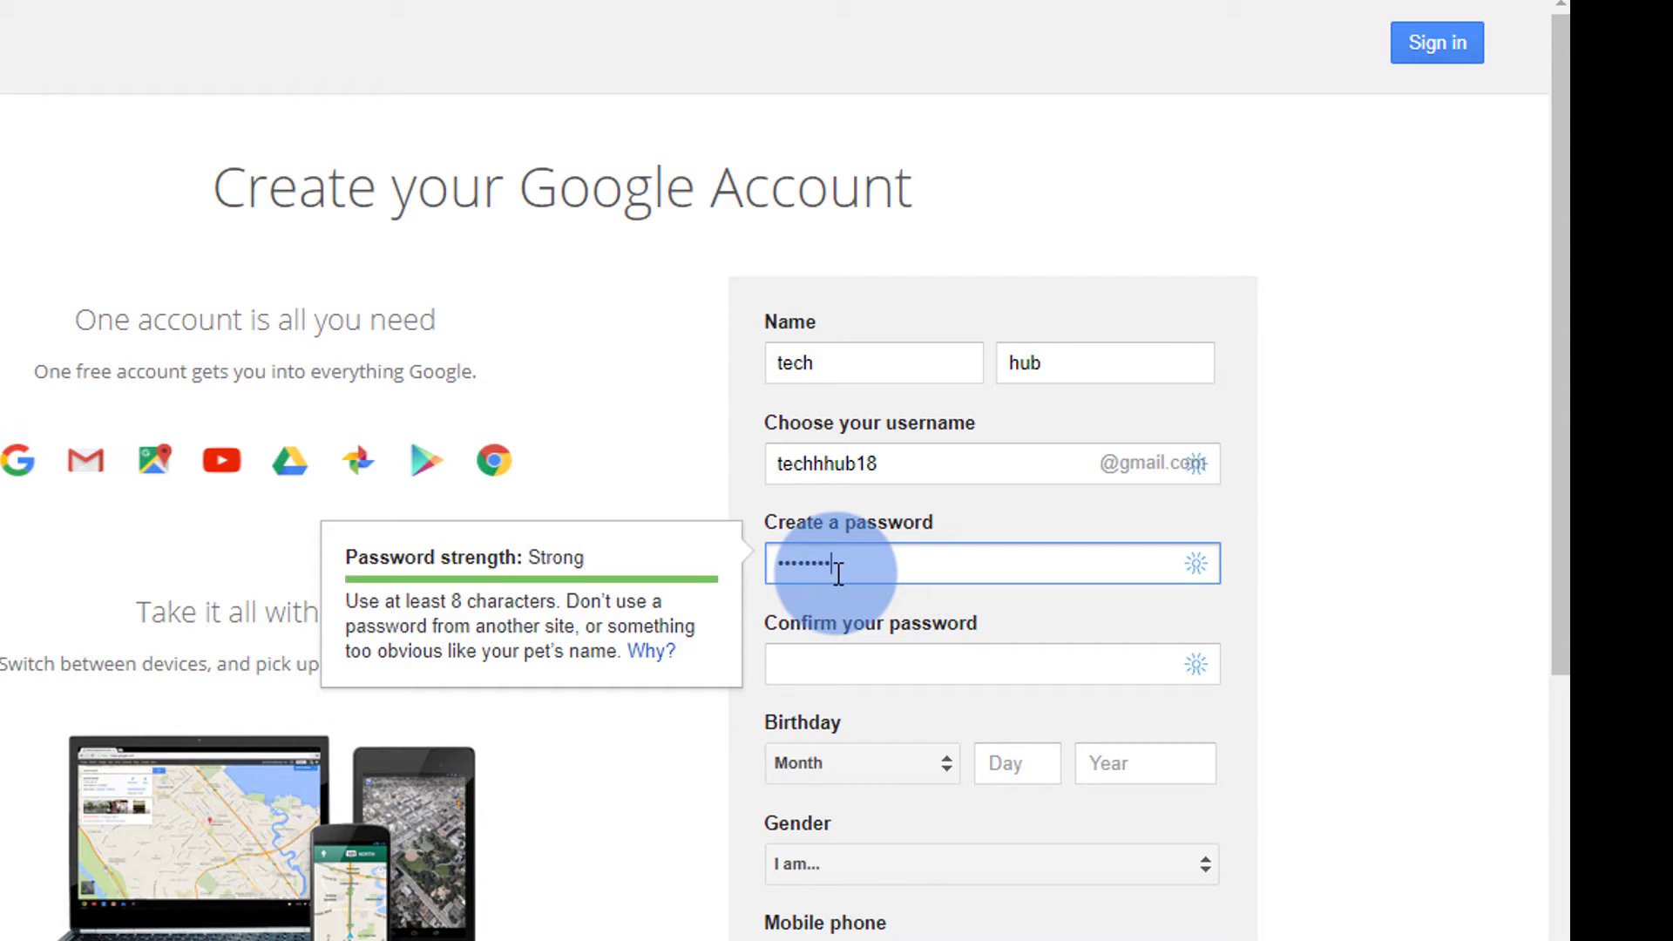
{"action": "key", "text": "Tab"}
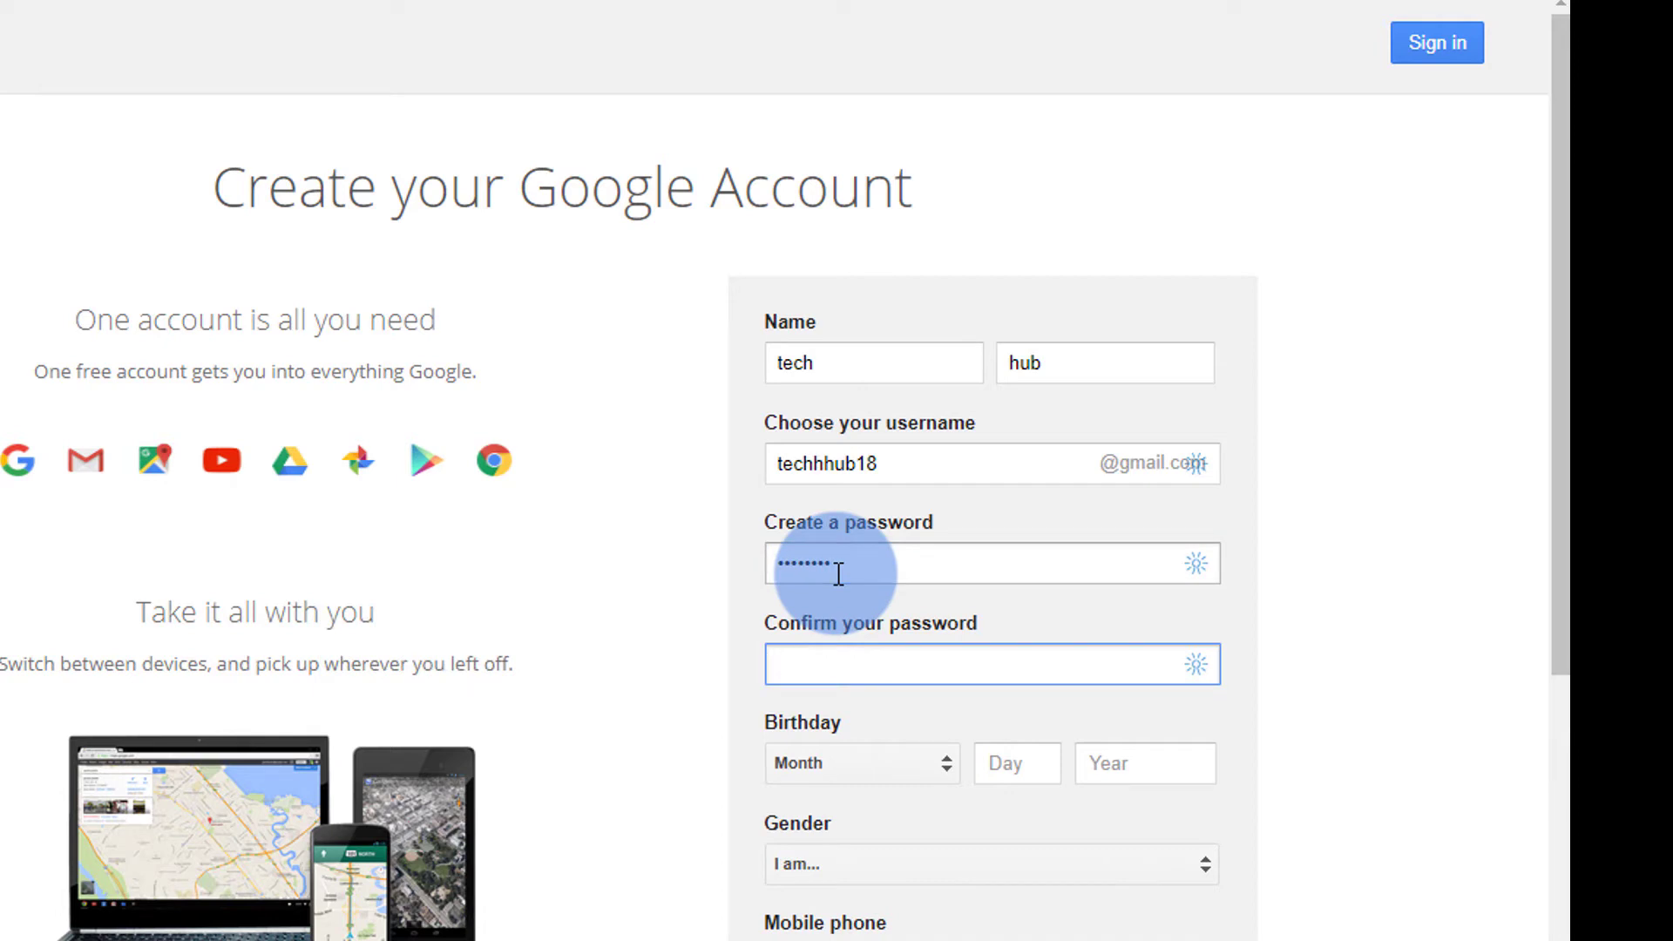
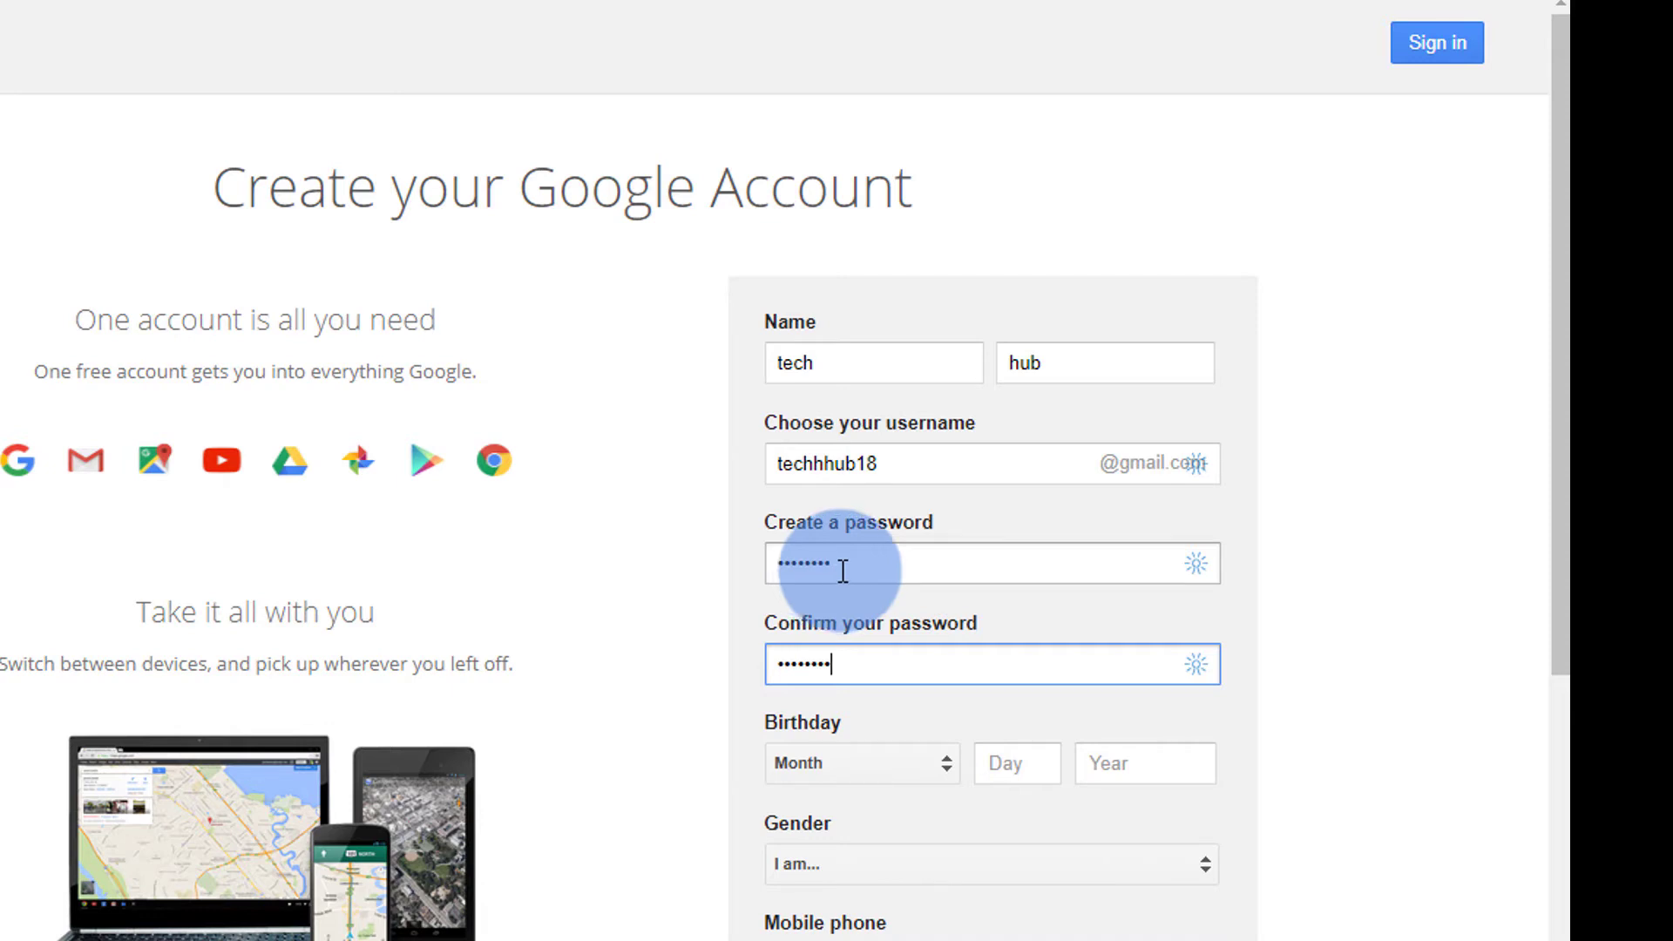
{"action": "scroll", "coordinate": [843, 571], "scroll_direction": "down", "scroll_amount": 5}
- Set the birthday to October 12, 1995 and the gender to Rather not say
{"action": "left_click", "coordinate": [883, 266]}
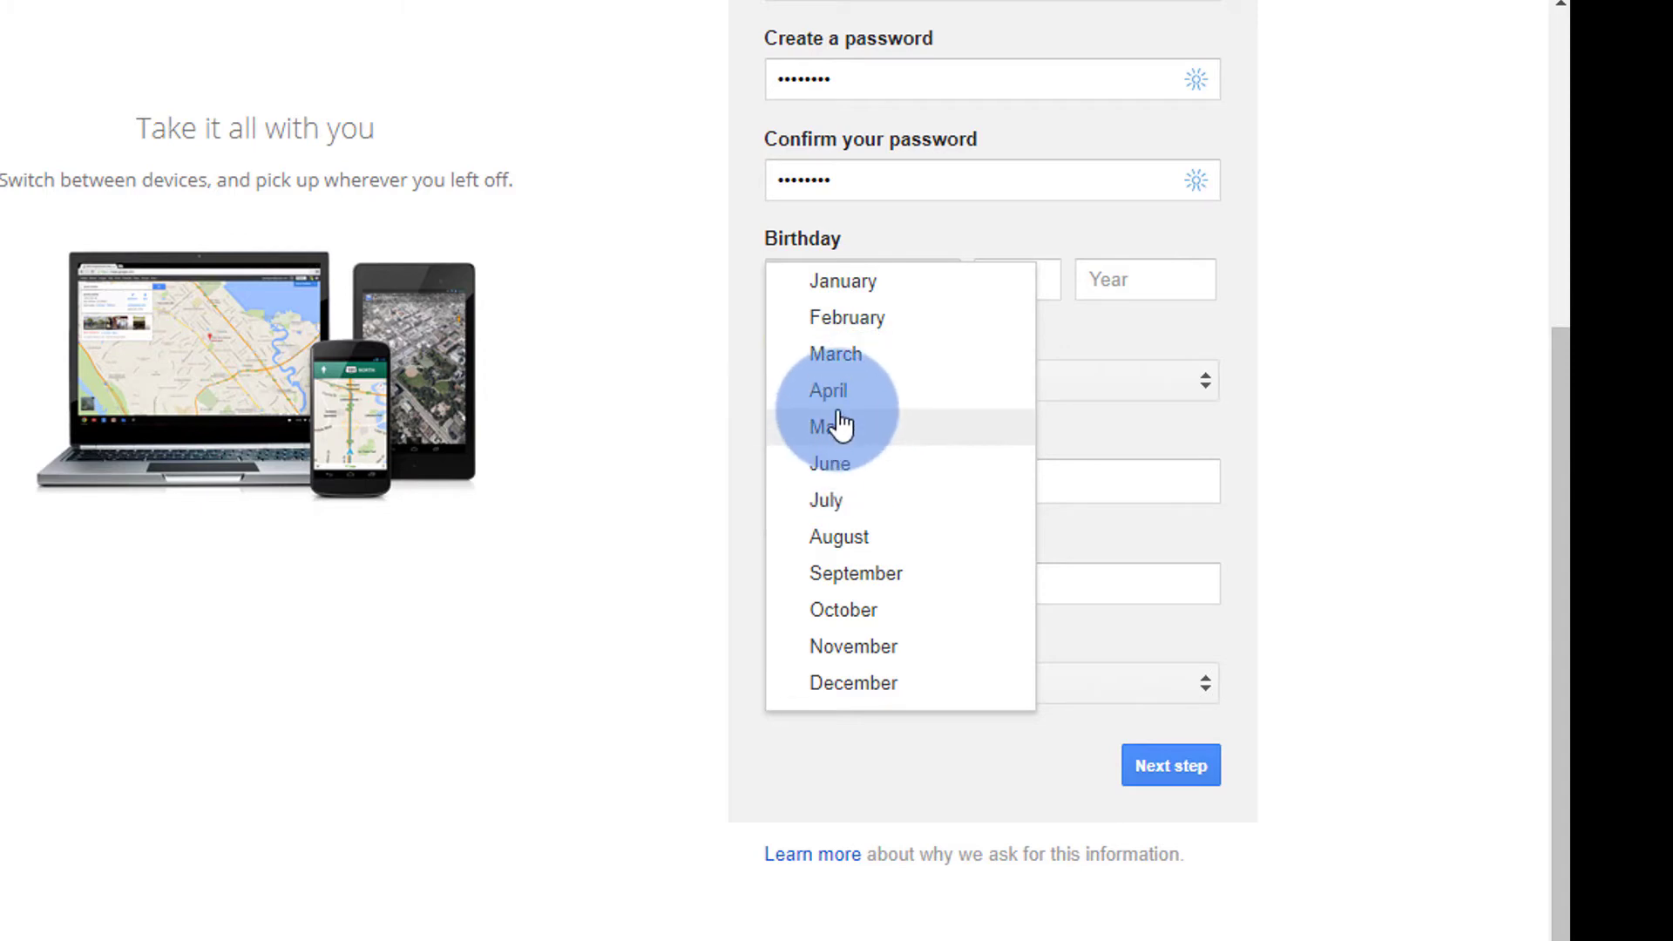
{"action": "left_click", "coordinate": [849, 606]}
{"action": "left_click", "coordinate": [1026, 277]}
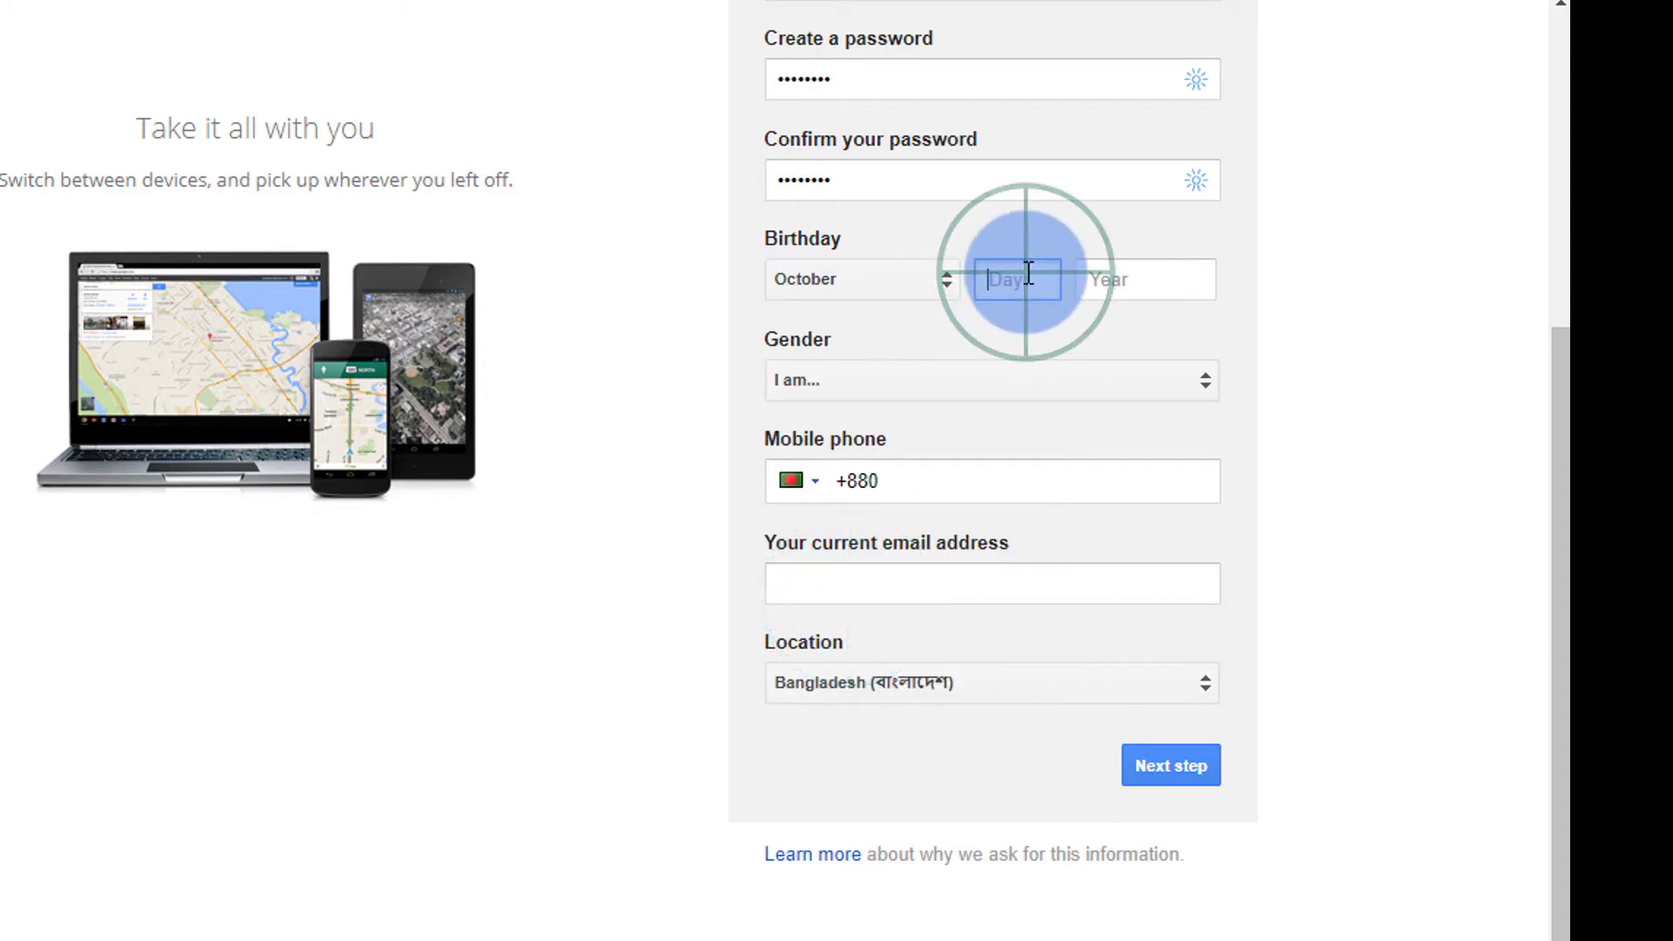
{"action": "type", "text": "12"}
{"action": "left_click", "coordinate": [1111, 280]}
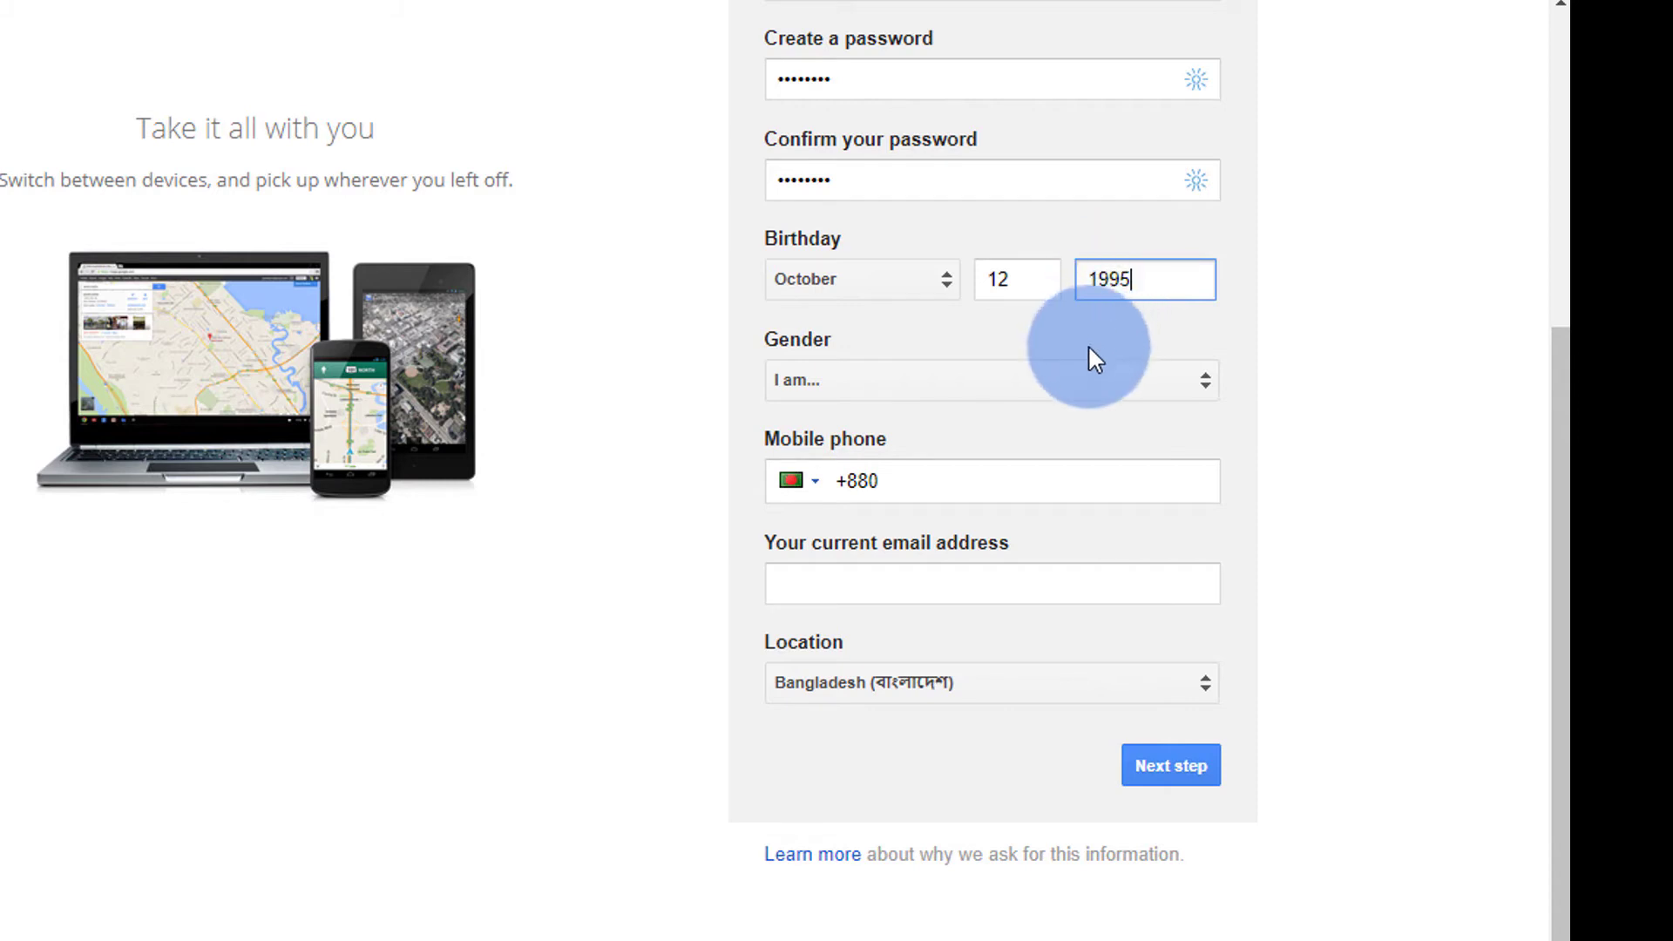
{"action": "left_click", "coordinate": [1075, 385]}
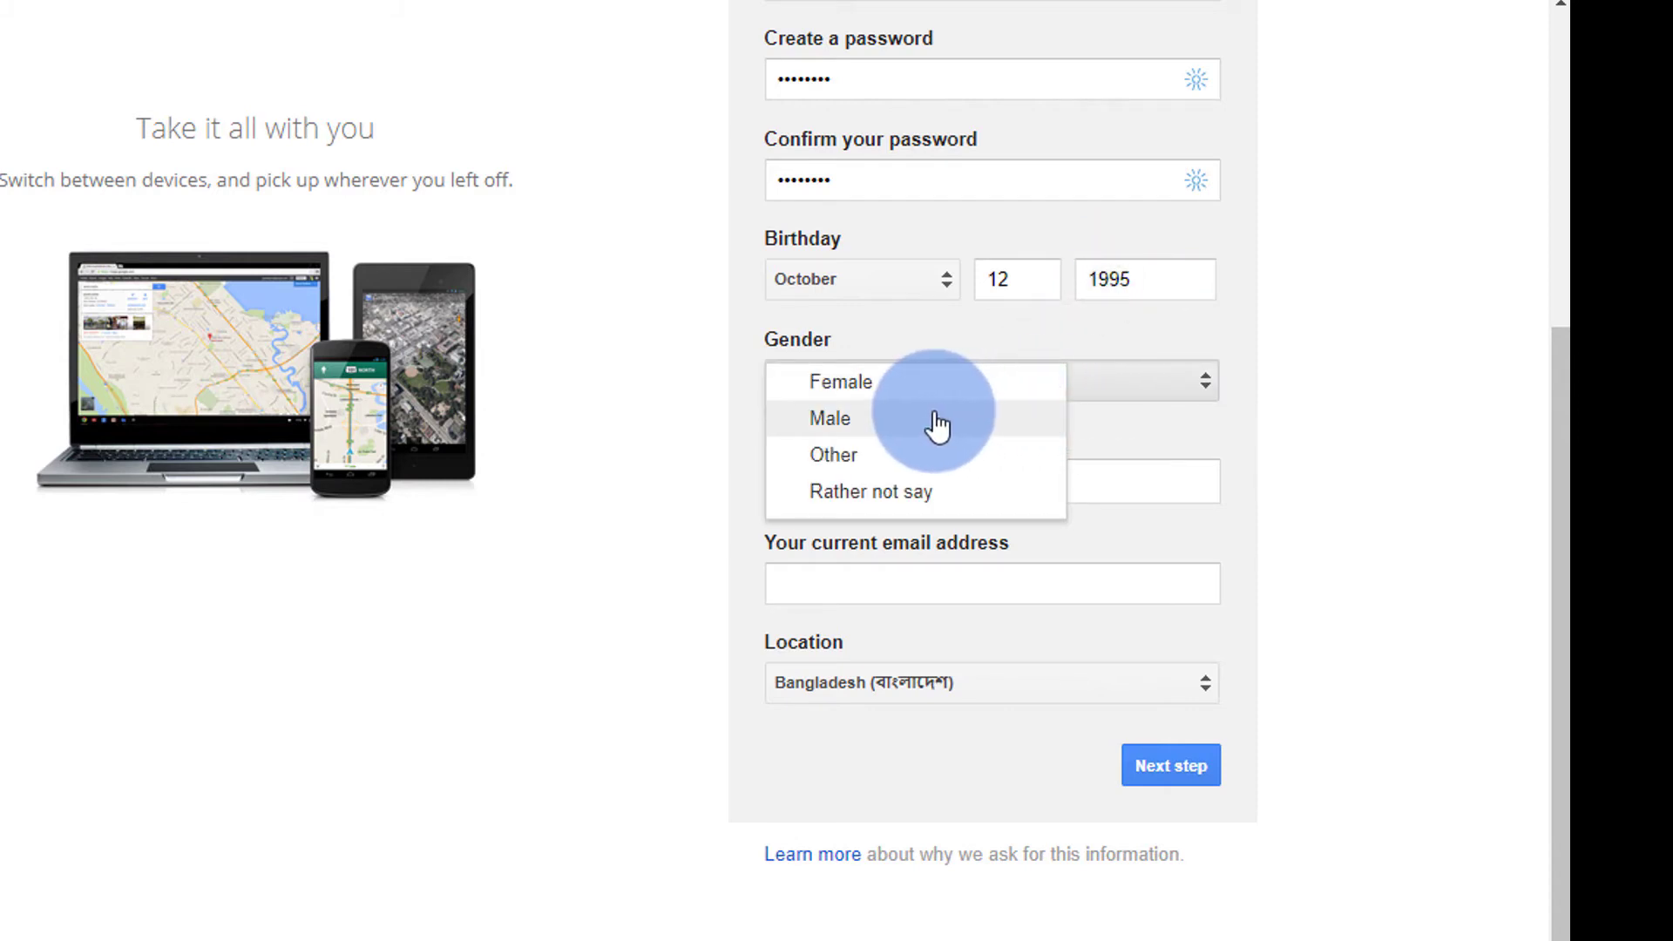
{"action": "left_click", "coordinate": [958, 490]}
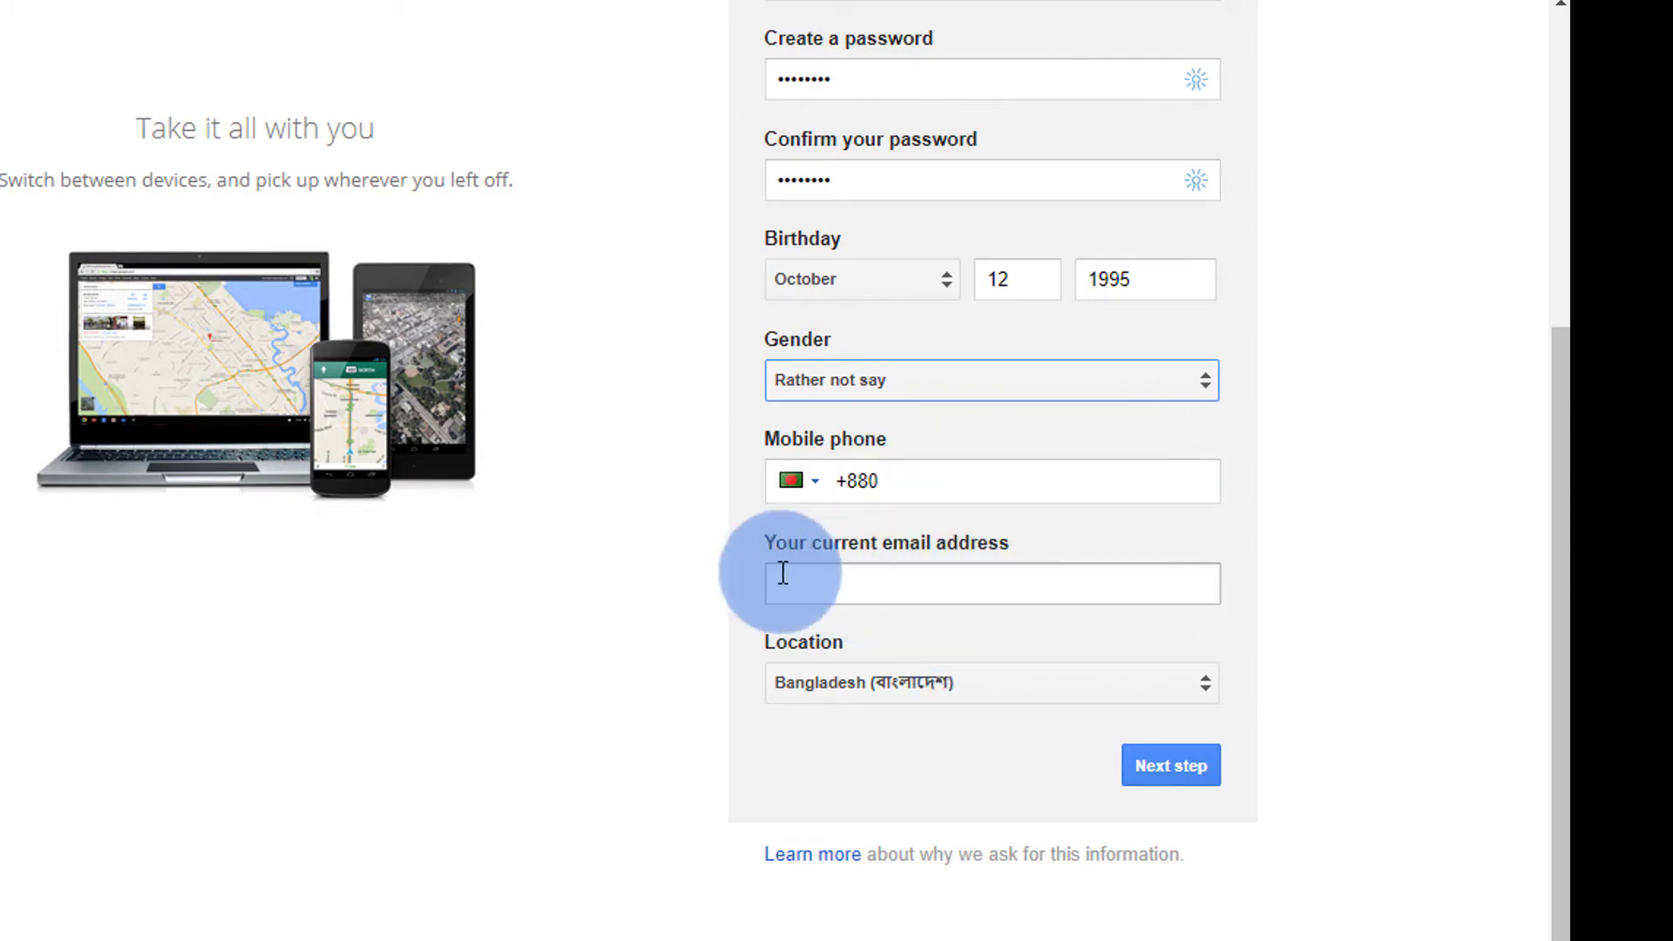
- Enter an existing e-mail address in the current email address field
{"action": "left_click", "coordinate": [882, 585]}
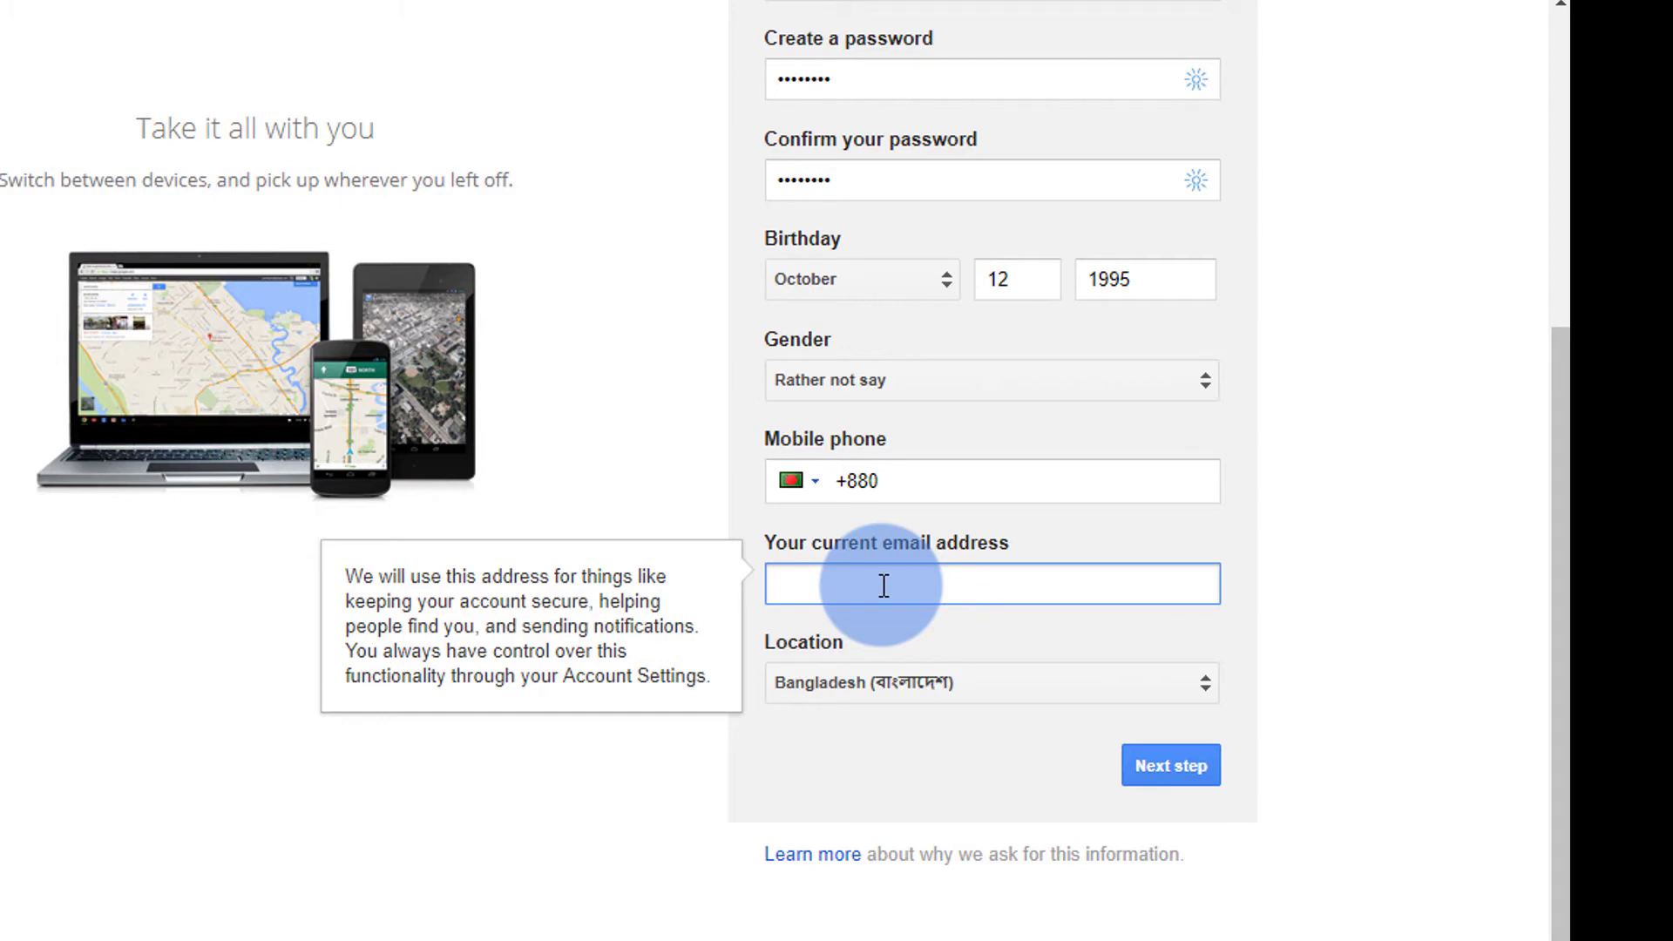
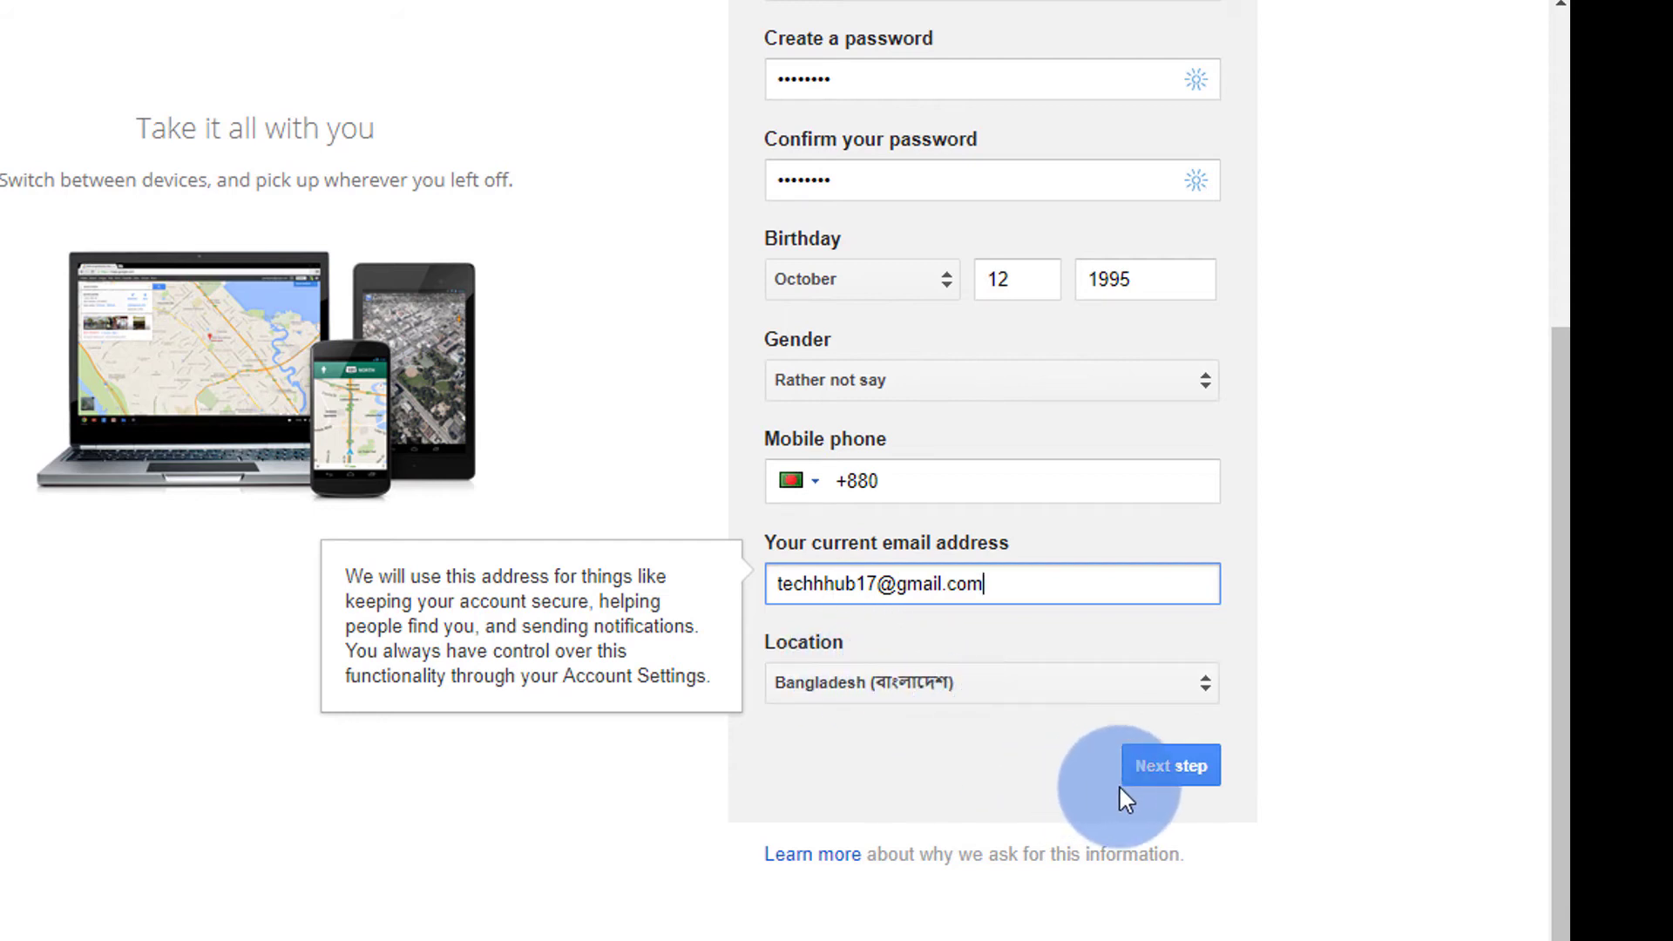
- Submit the sign-up form and accept Google's Privacy and Terms with I AGREE
{"action": "left_click", "coordinate": [1168, 769]}
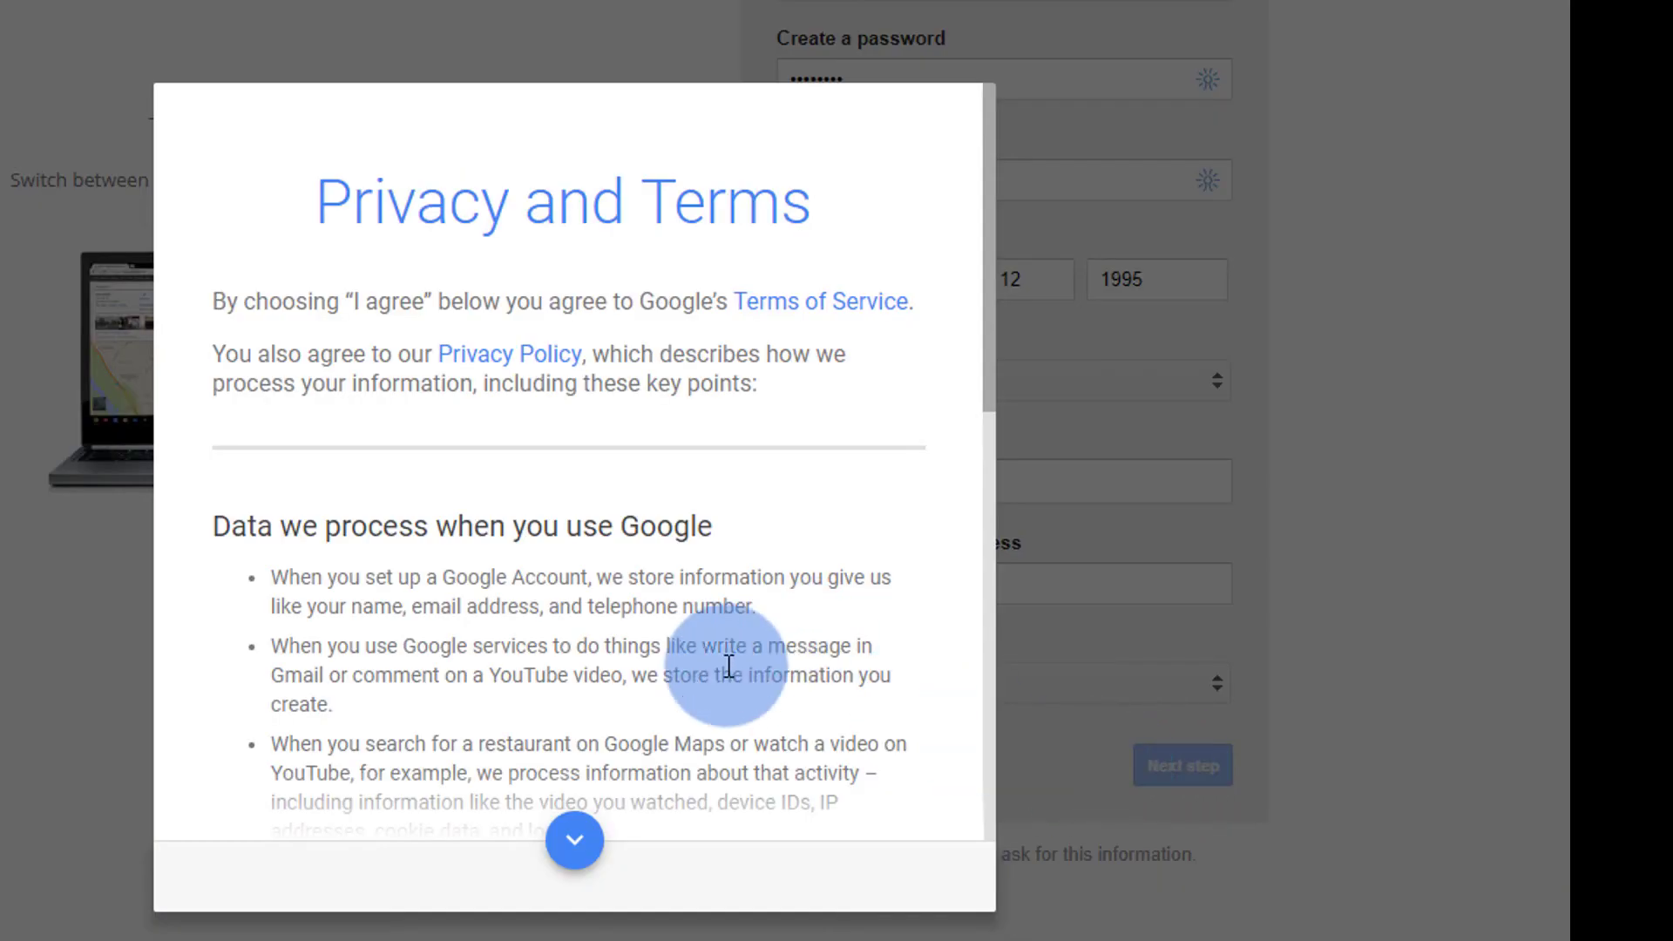
{"action": "scroll", "coordinate": [513, 449], "scroll_direction": "down", "scroll_amount": 3}
{"action": "scroll", "coordinate": [455, 355], "scroll_direction": "down", "scroll_amount": 9}
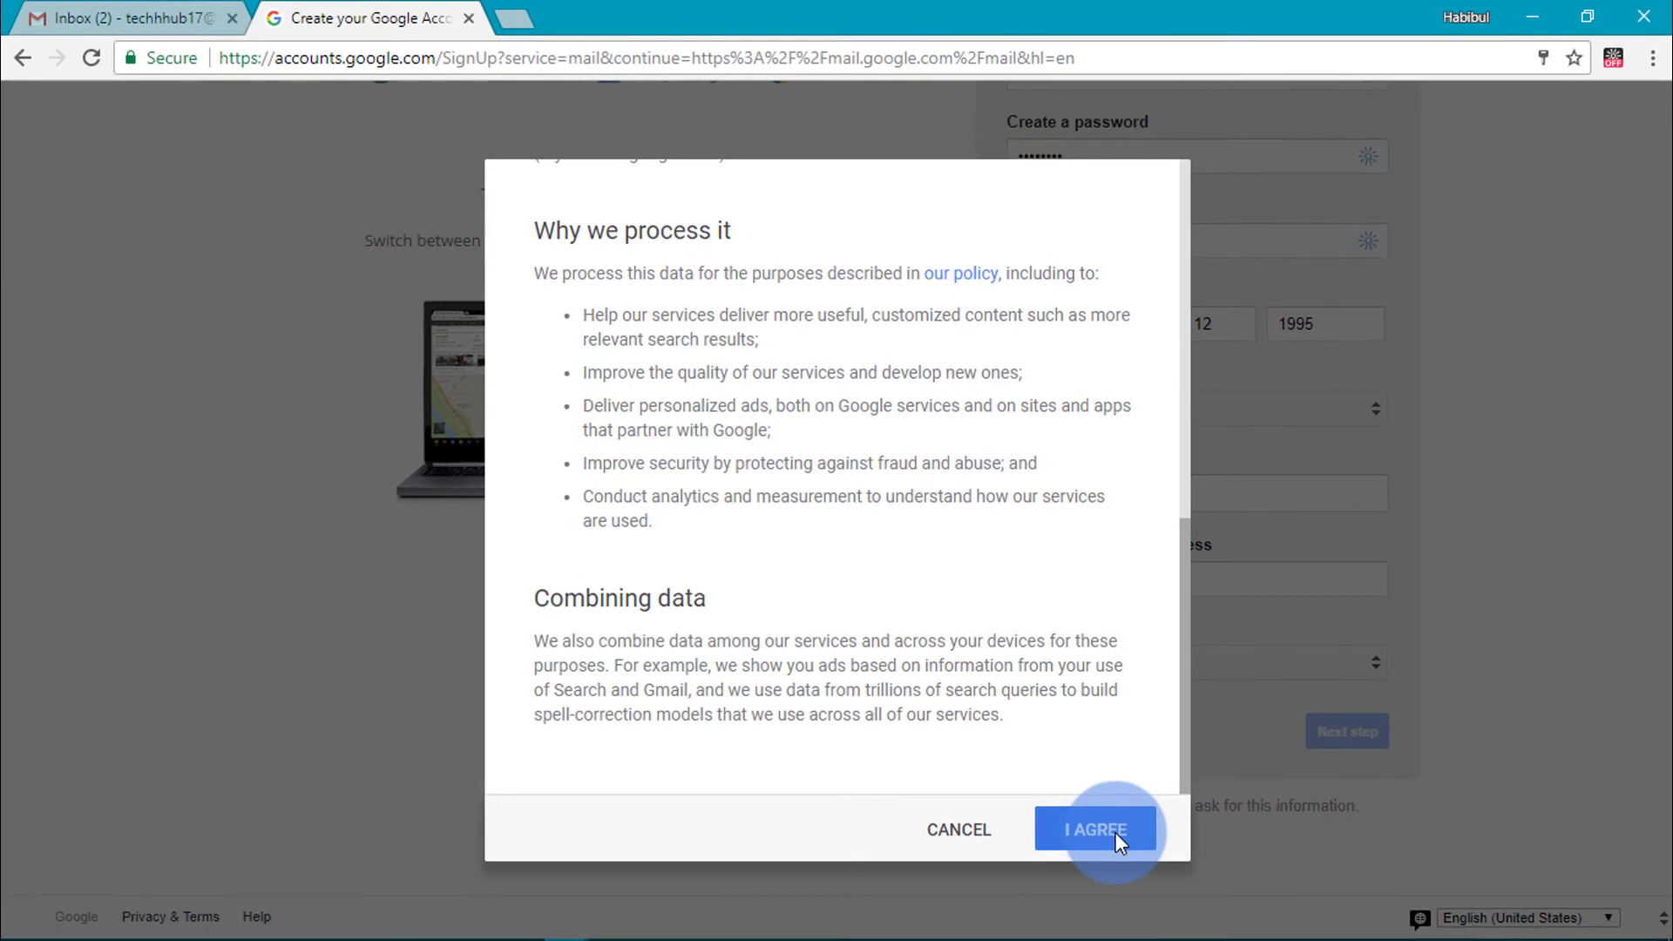
{"action": "left_click", "coordinate": [973, 868]}
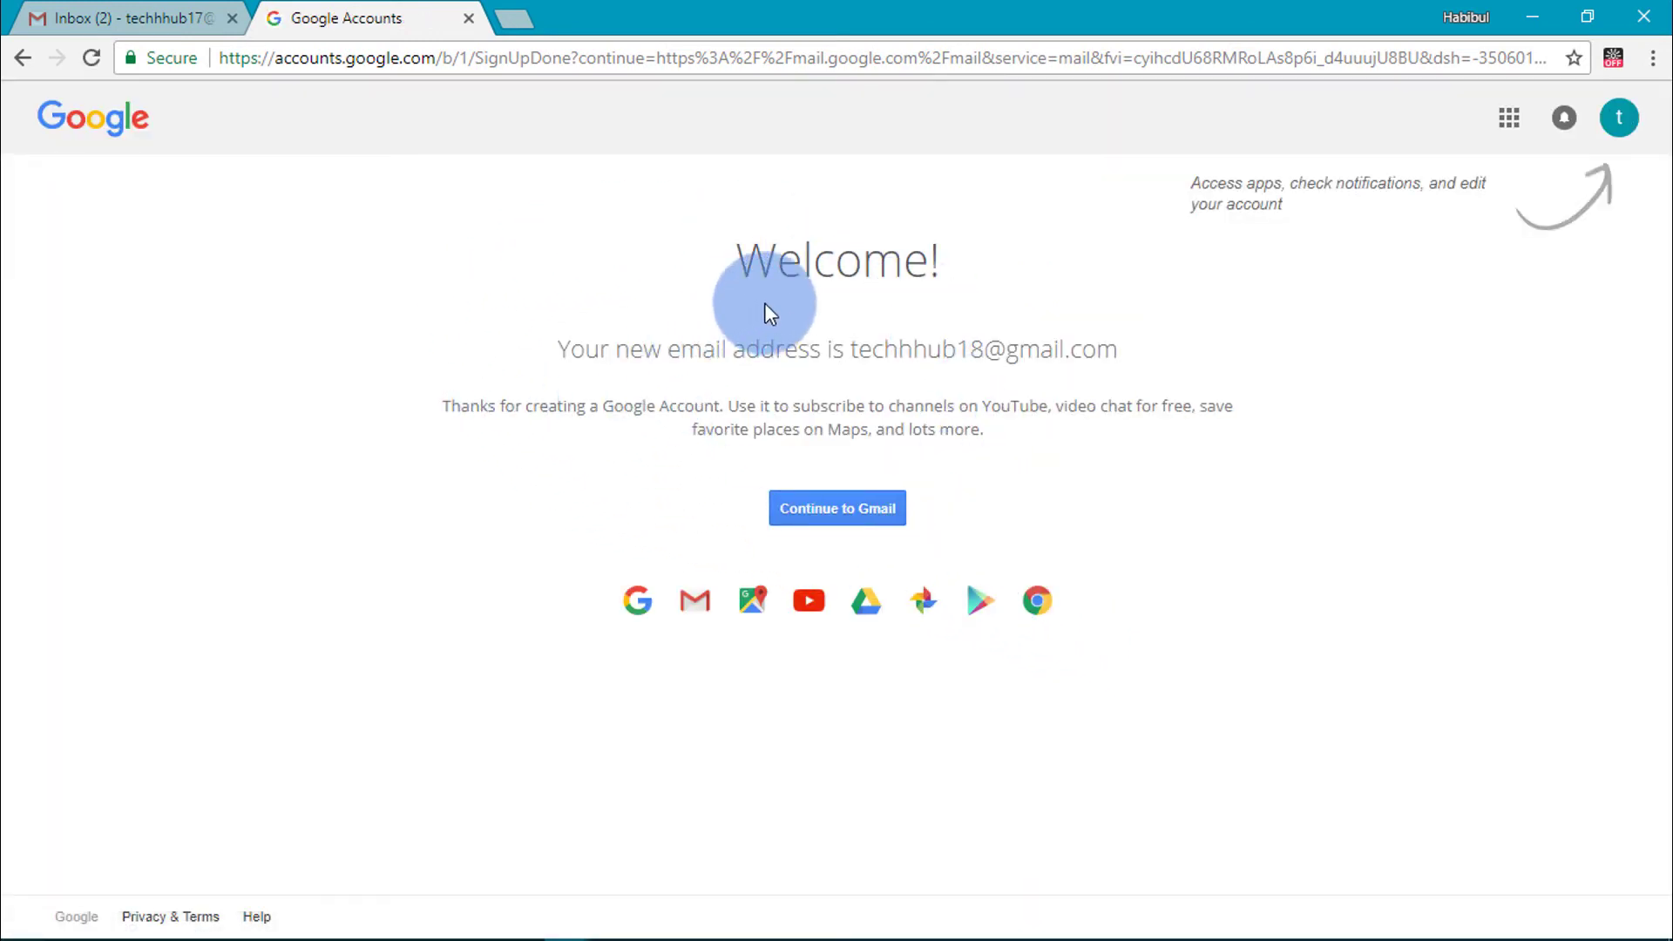
- Continue from the Welcome page into the new account's Gmail inbox
{"action": "left_click", "coordinate": [838, 514]}
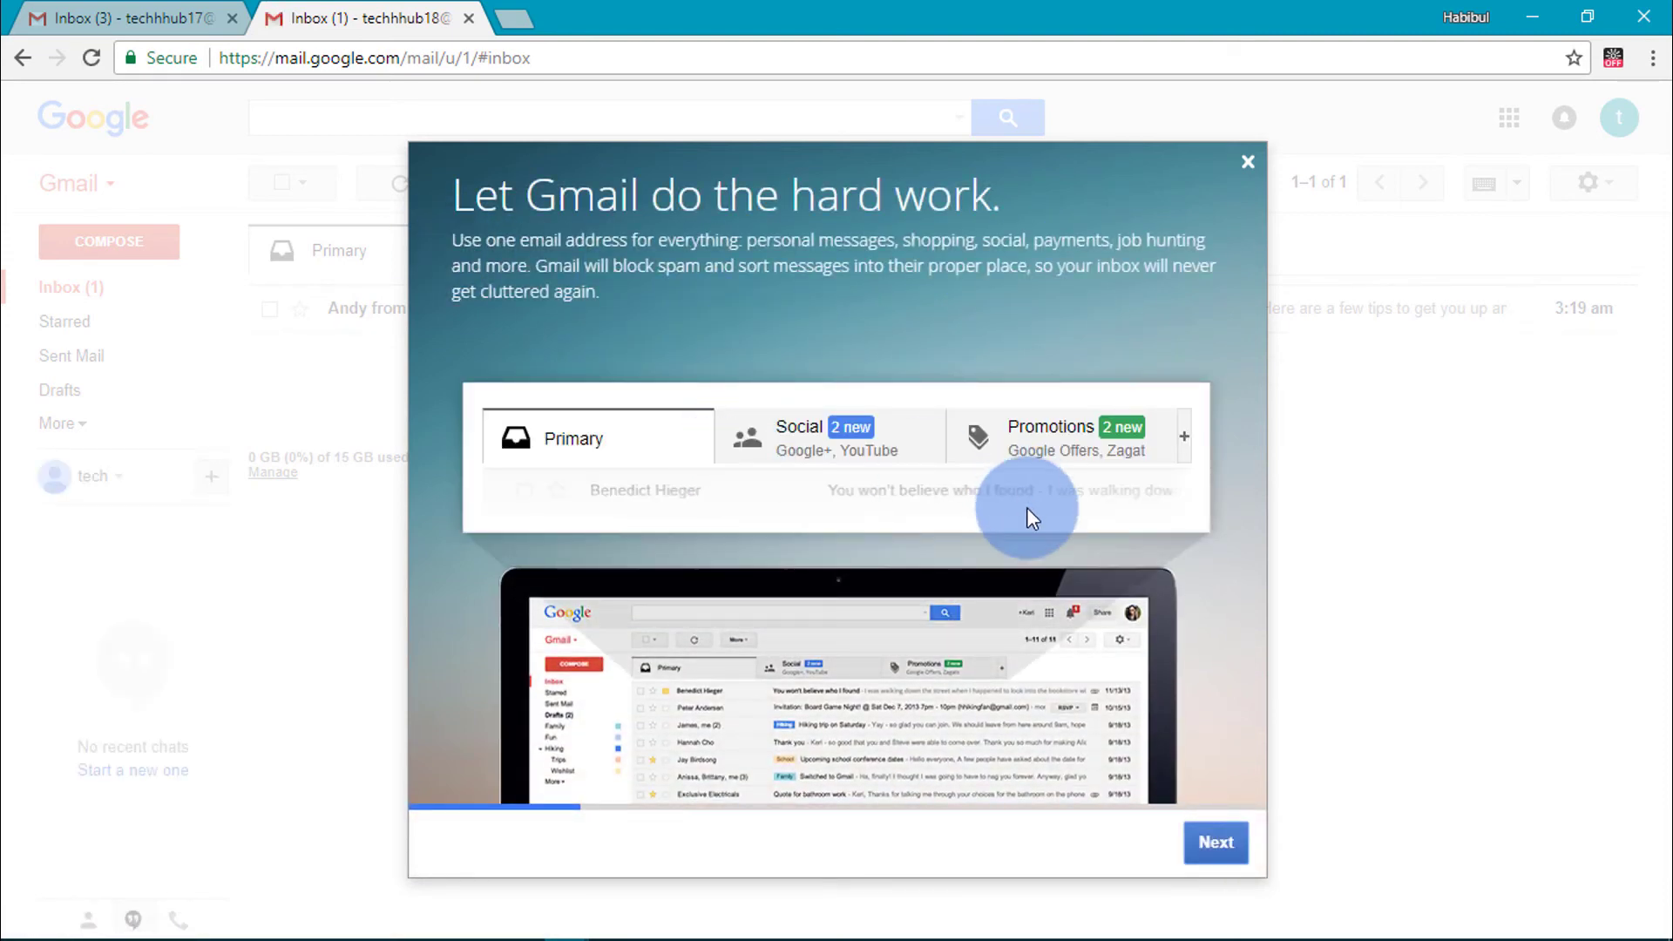
- Step through the four intro tour slides and dismiss the tour to reach the inbox
{"action": "left_click", "coordinate": [1231, 845]}
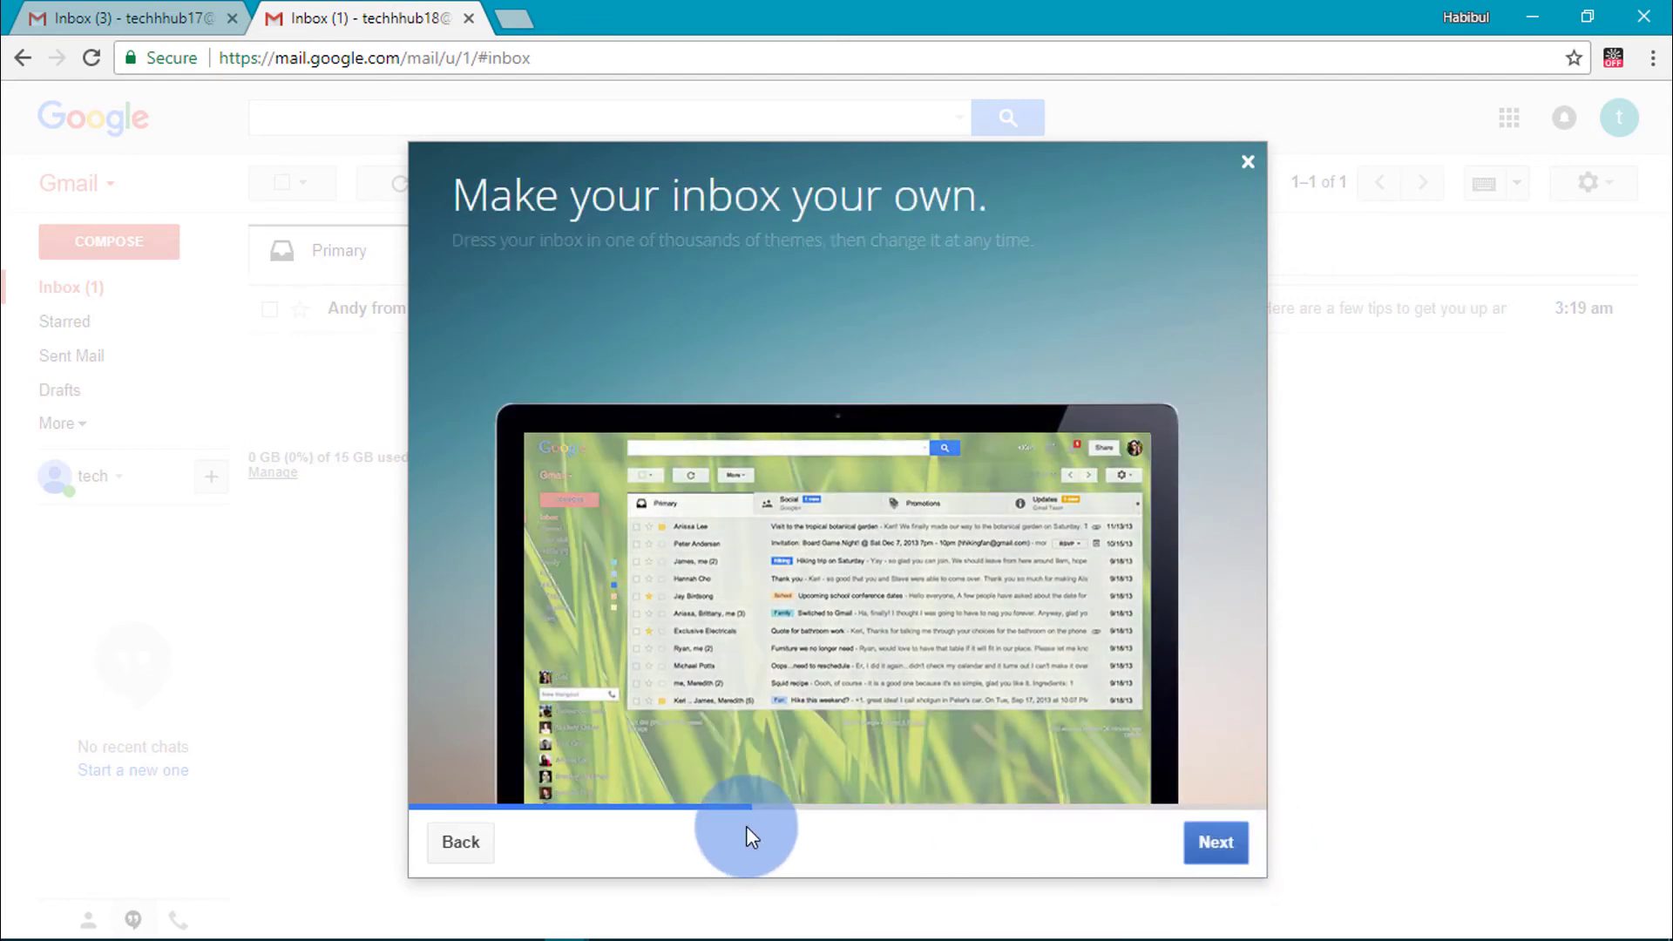
{"action": "left_click", "coordinate": [1216, 845]}
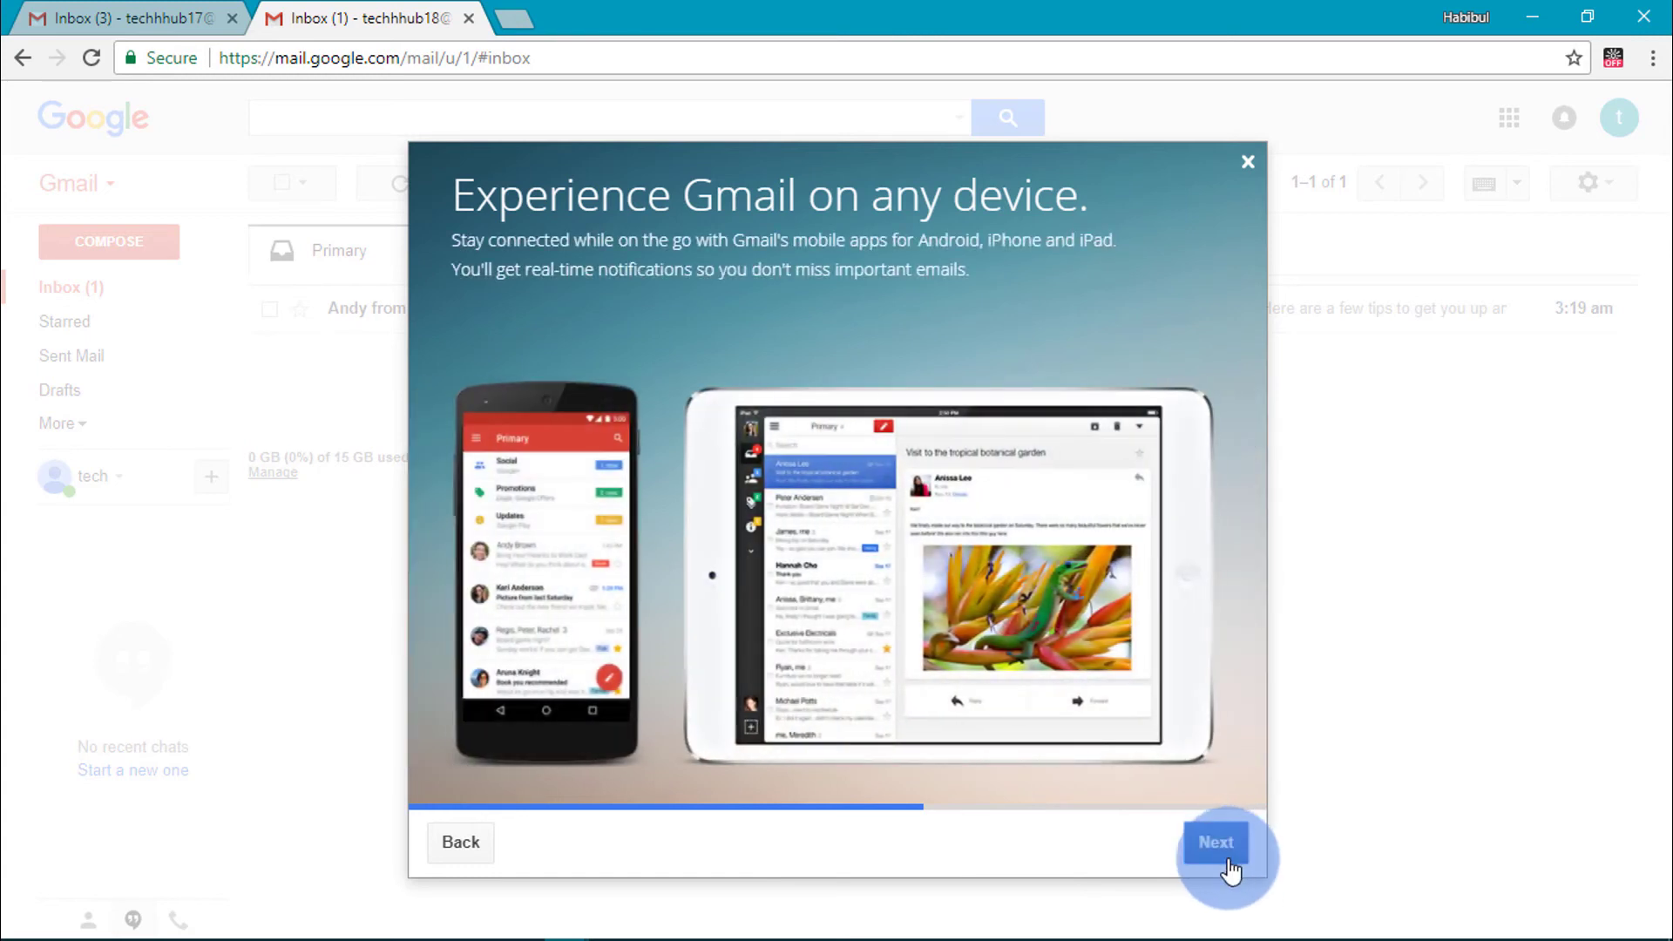
{"action": "left_click", "coordinate": [1229, 865]}
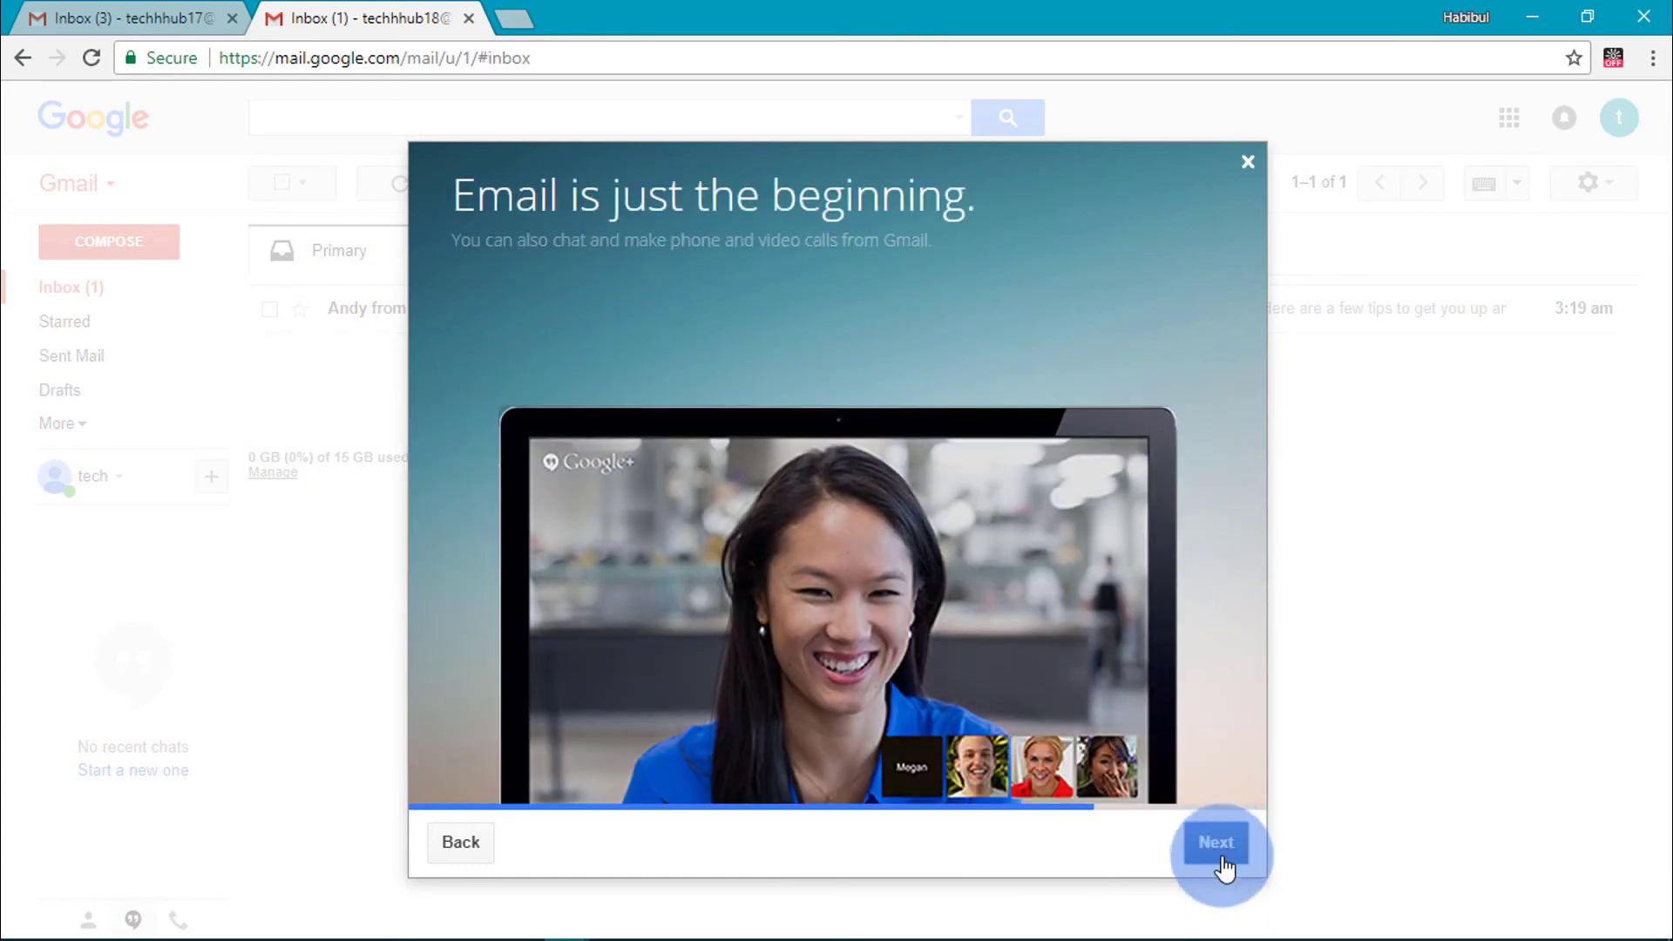
{"action": "left_click", "coordinate": [1220, 858]}
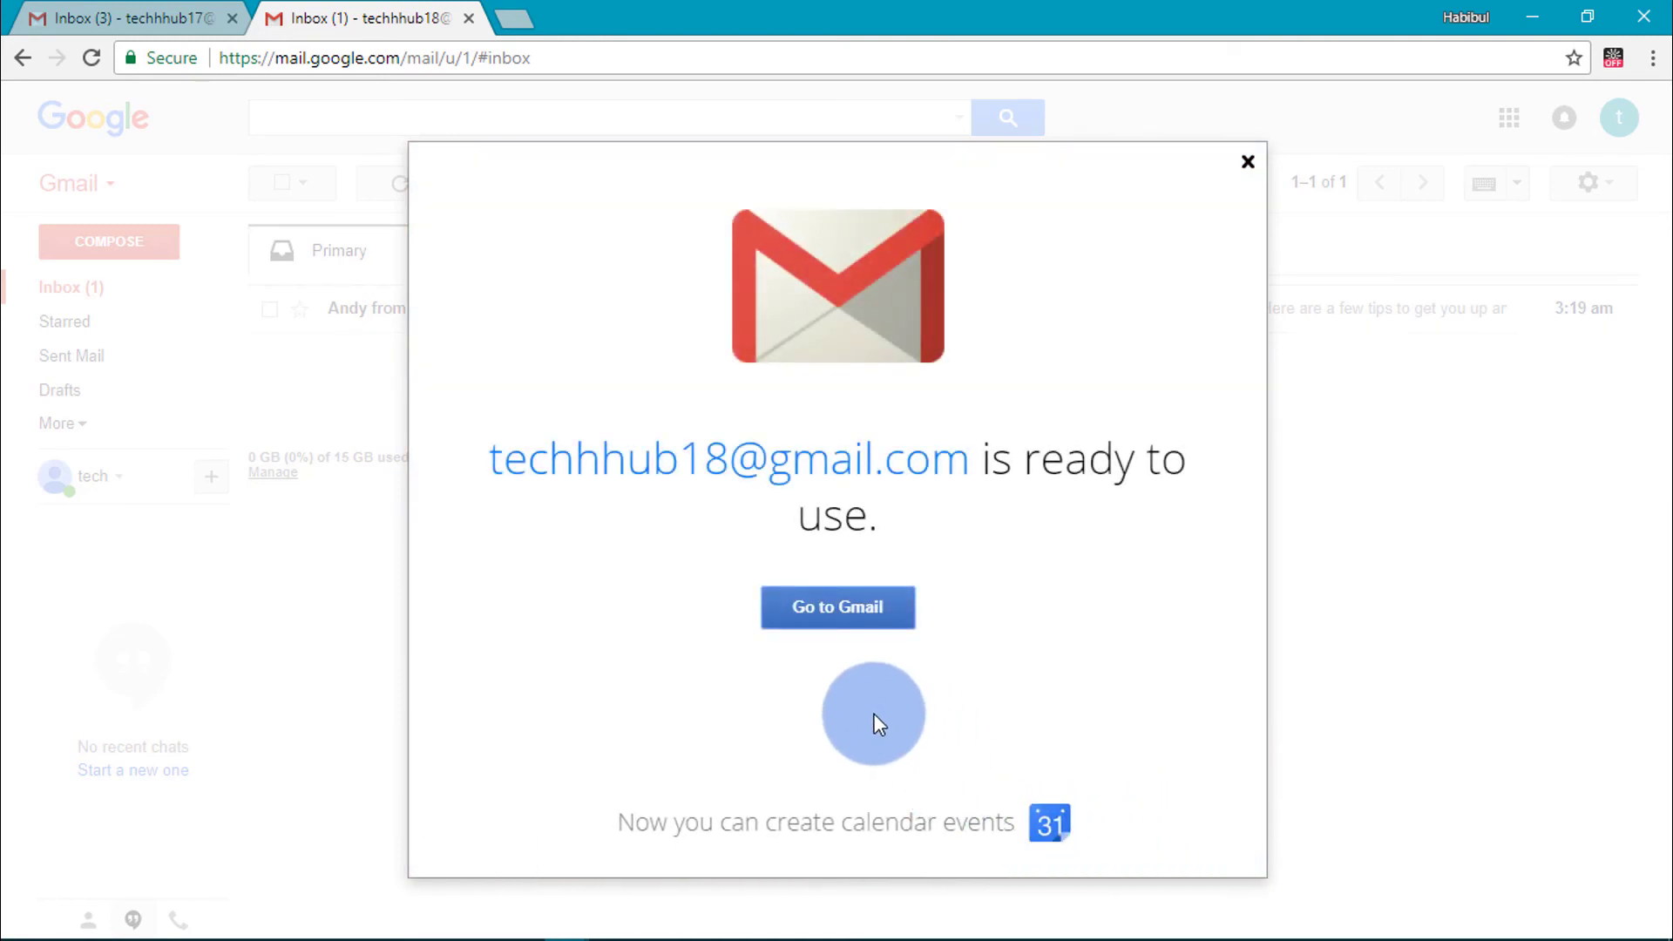
{"action": "left_click", "coordinate": [832, 615]}
{"action": "left_click", "coordinate": [835, 614]}
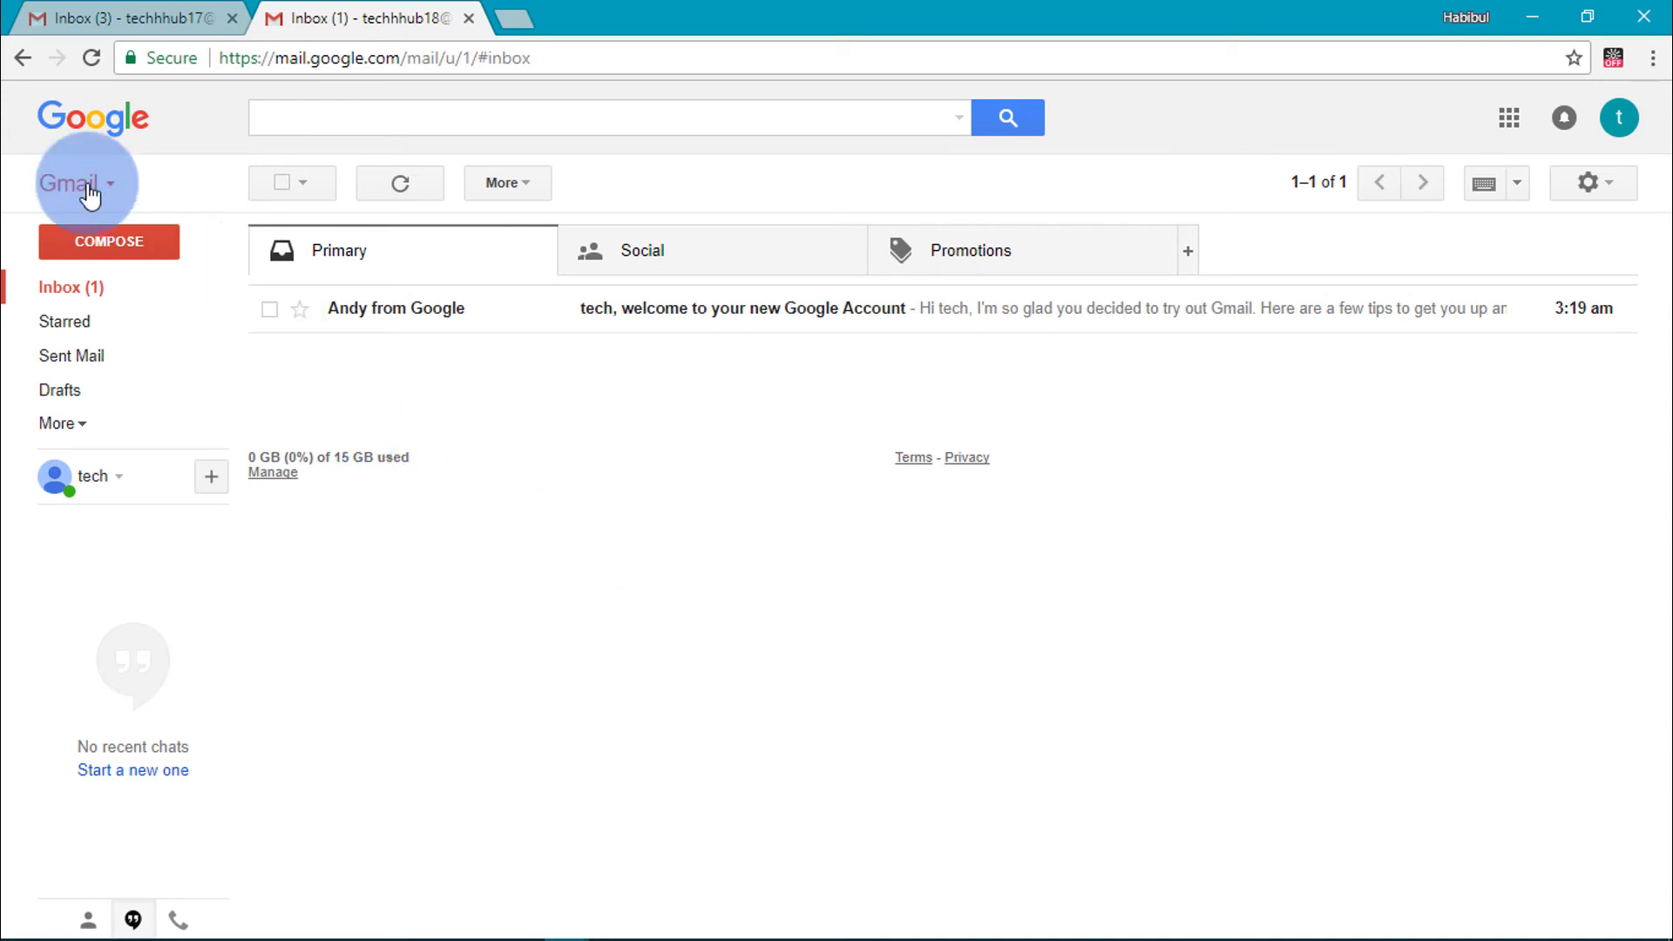
- Read through the welcome email from Google, then return to the Inbox list
{"action": "left_click", "coordinate": [736, 309]}
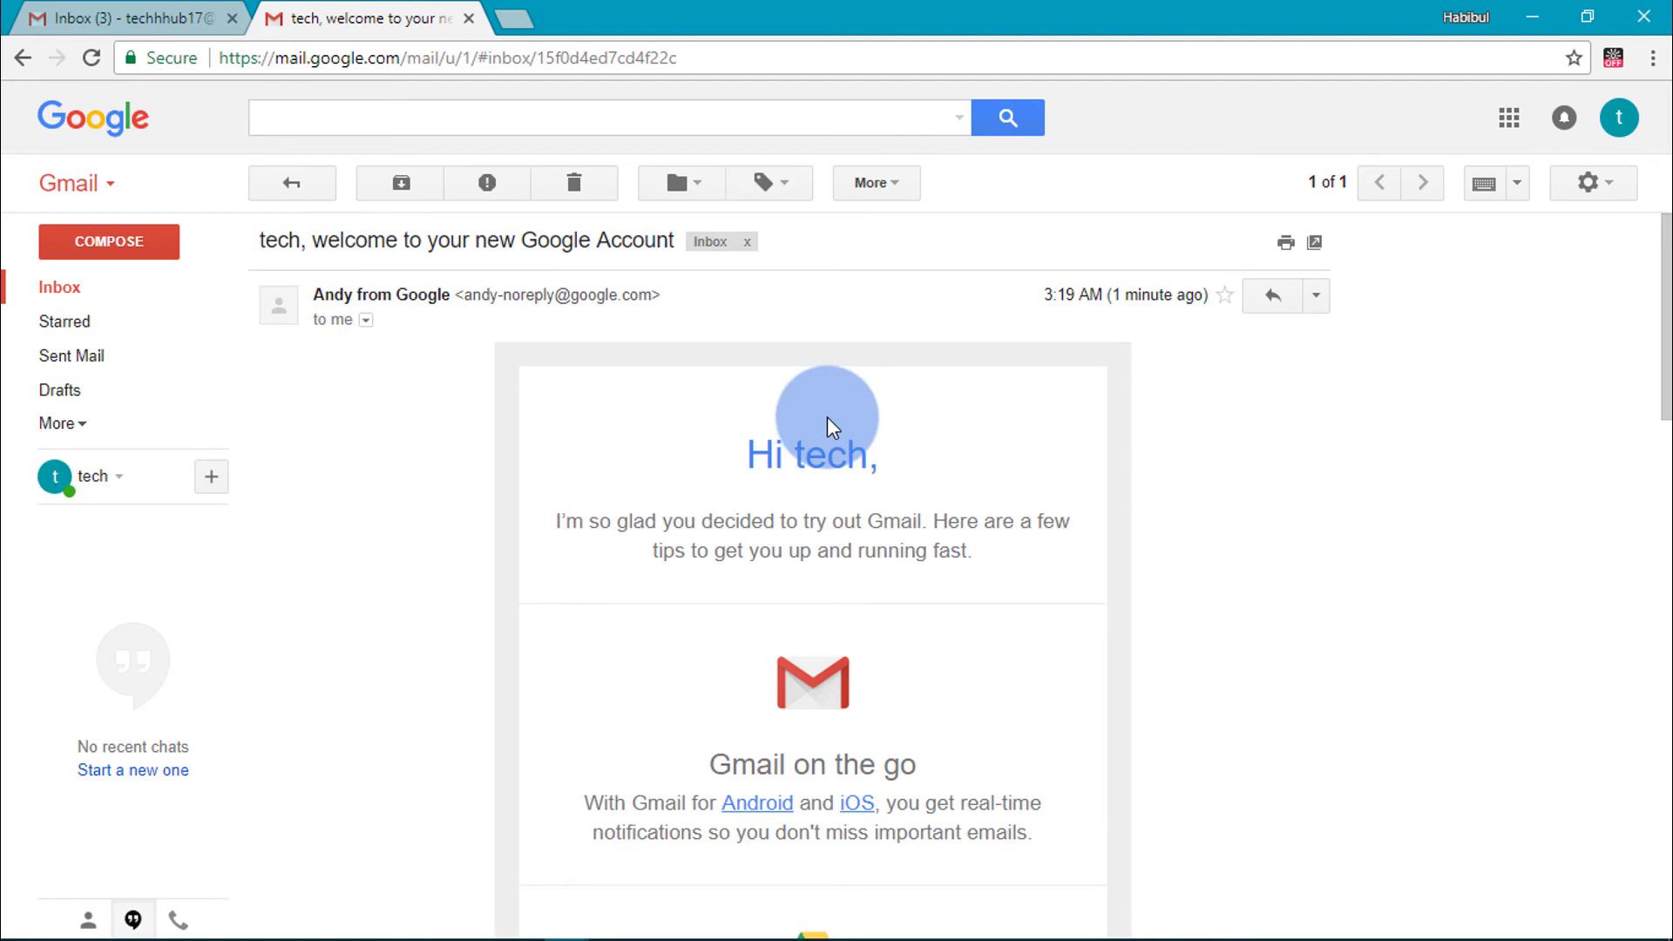
{"action": "scroll", "coordinate": [713, 418], "scroll_direction": "down", "scroll_amount": 2}
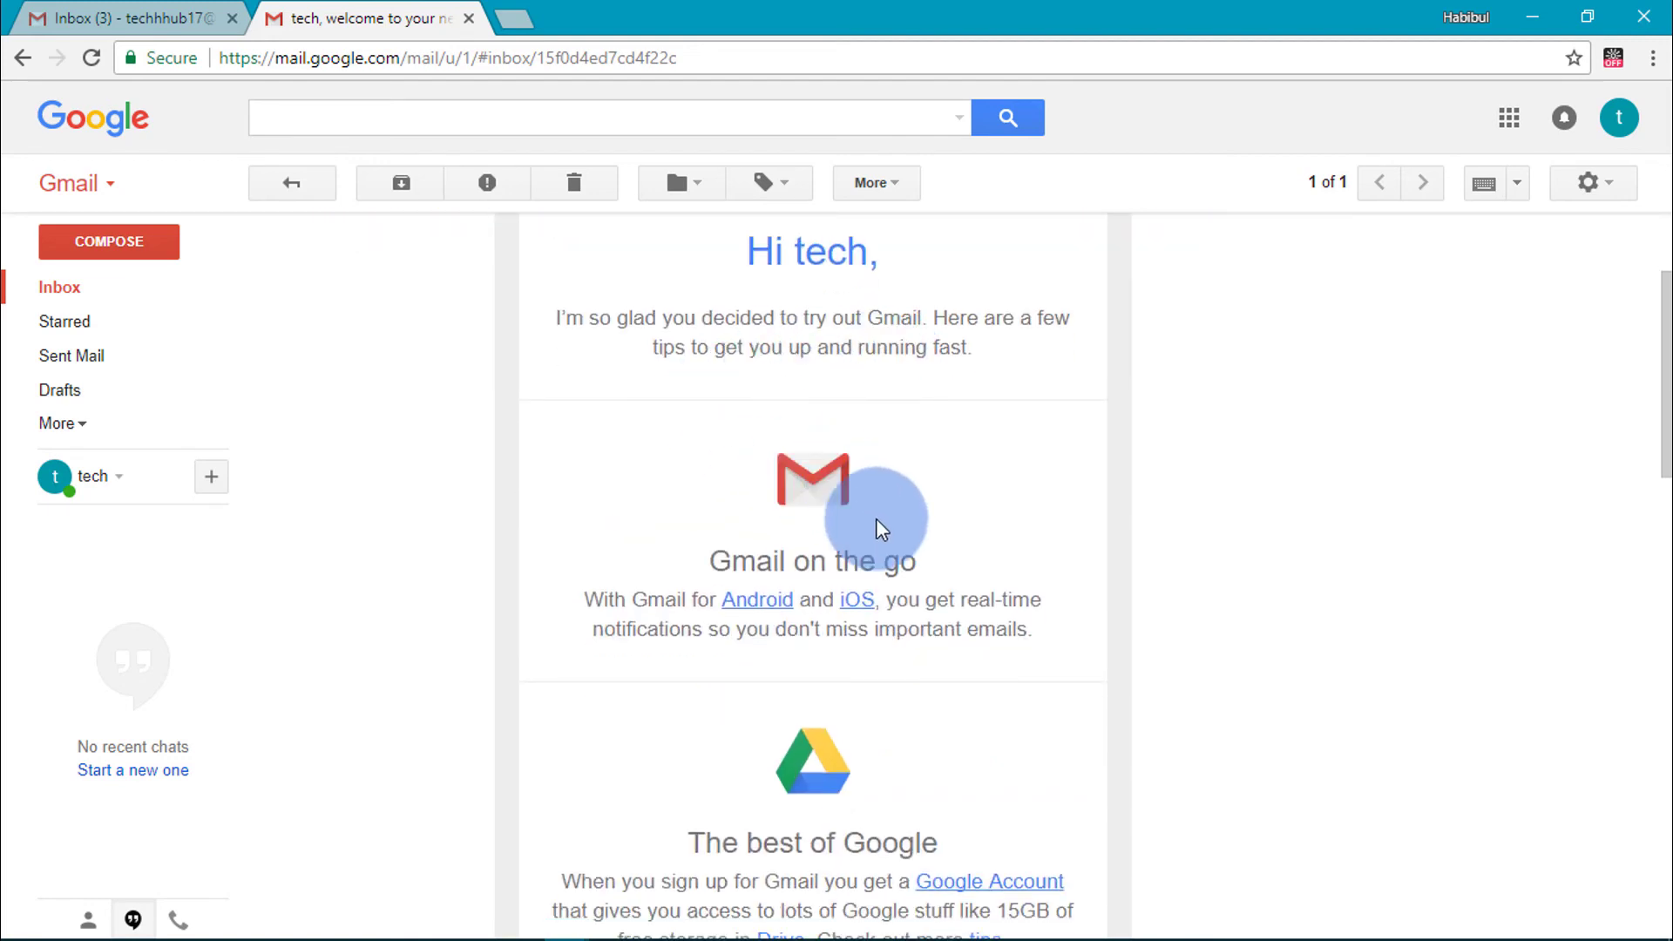
{"action": "scroll", "coordinate": [880, 527], "scroll_direction": "down", "scroll_amount": 9}
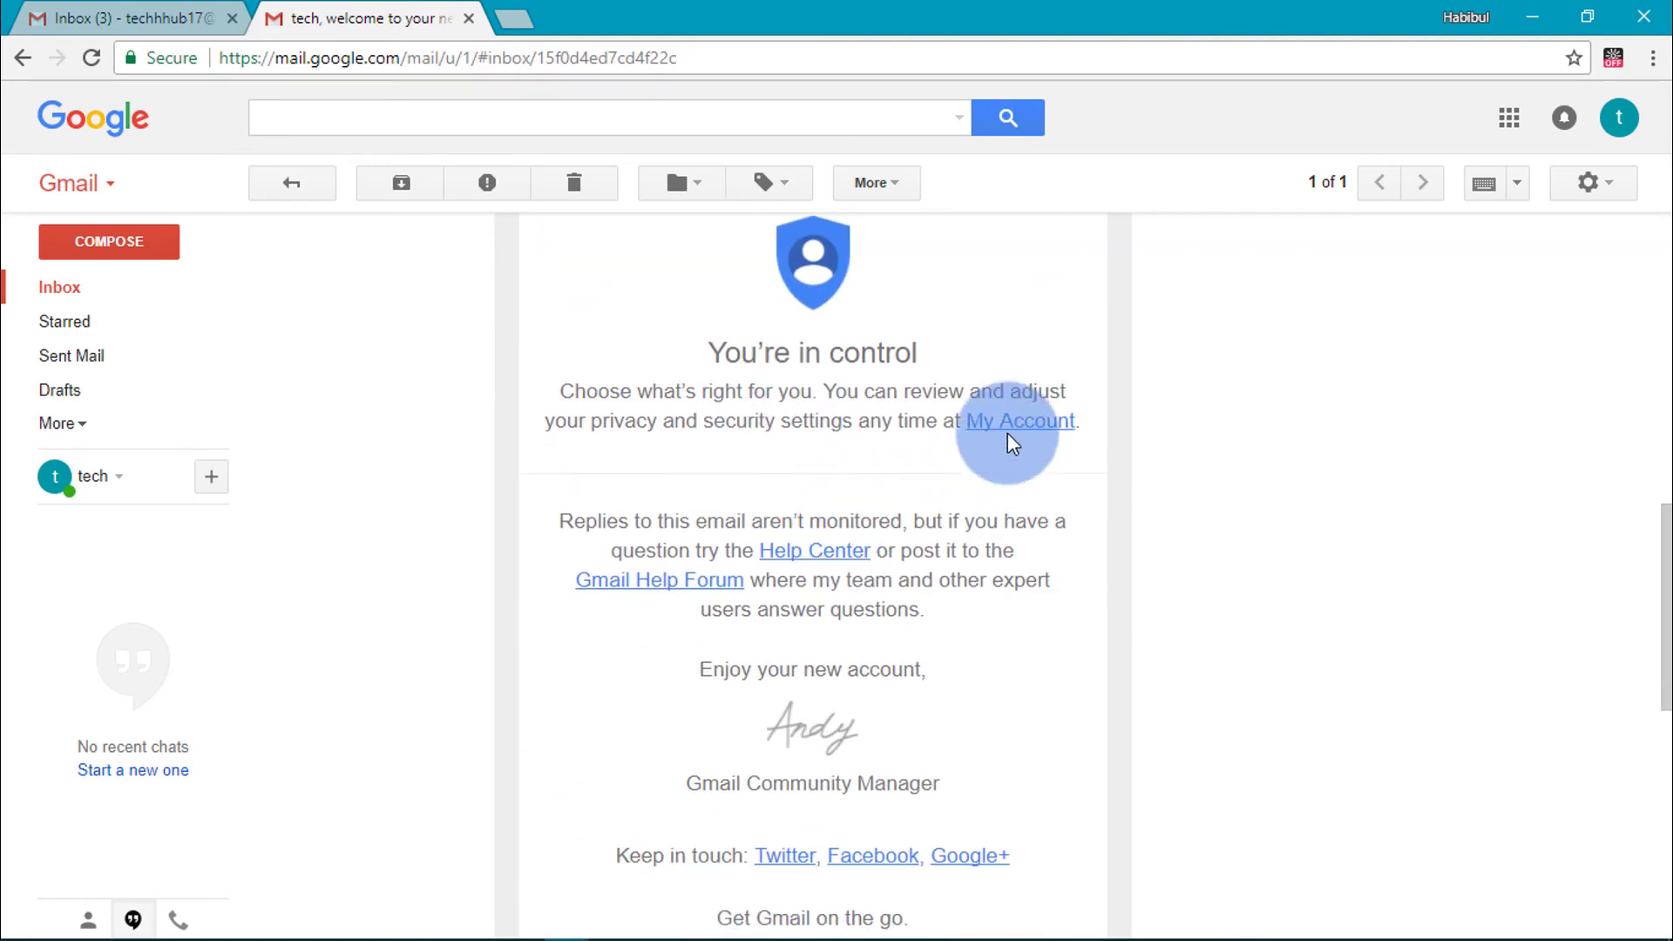
{"action": "scroll", "coordinate": [979, 355], "scroll_direction": "down", "scroll_amount": 7}
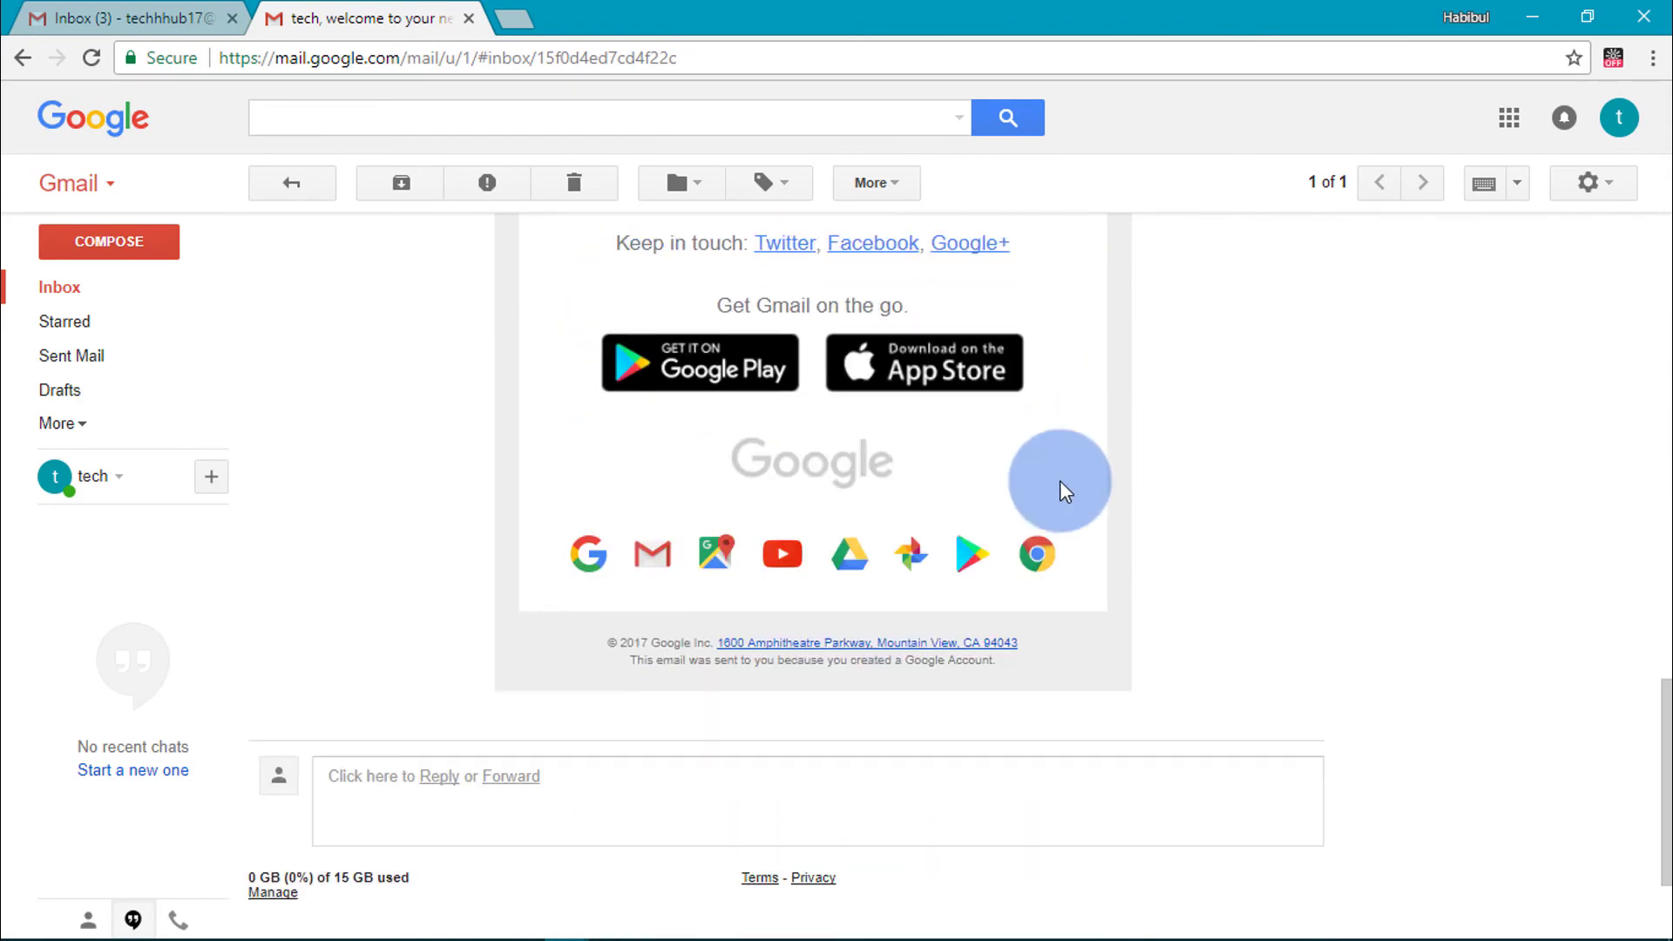
{"action": "scroll", "coordinate": [1218, 363], "scroll_direction": "up", "scroll_amount": 10}
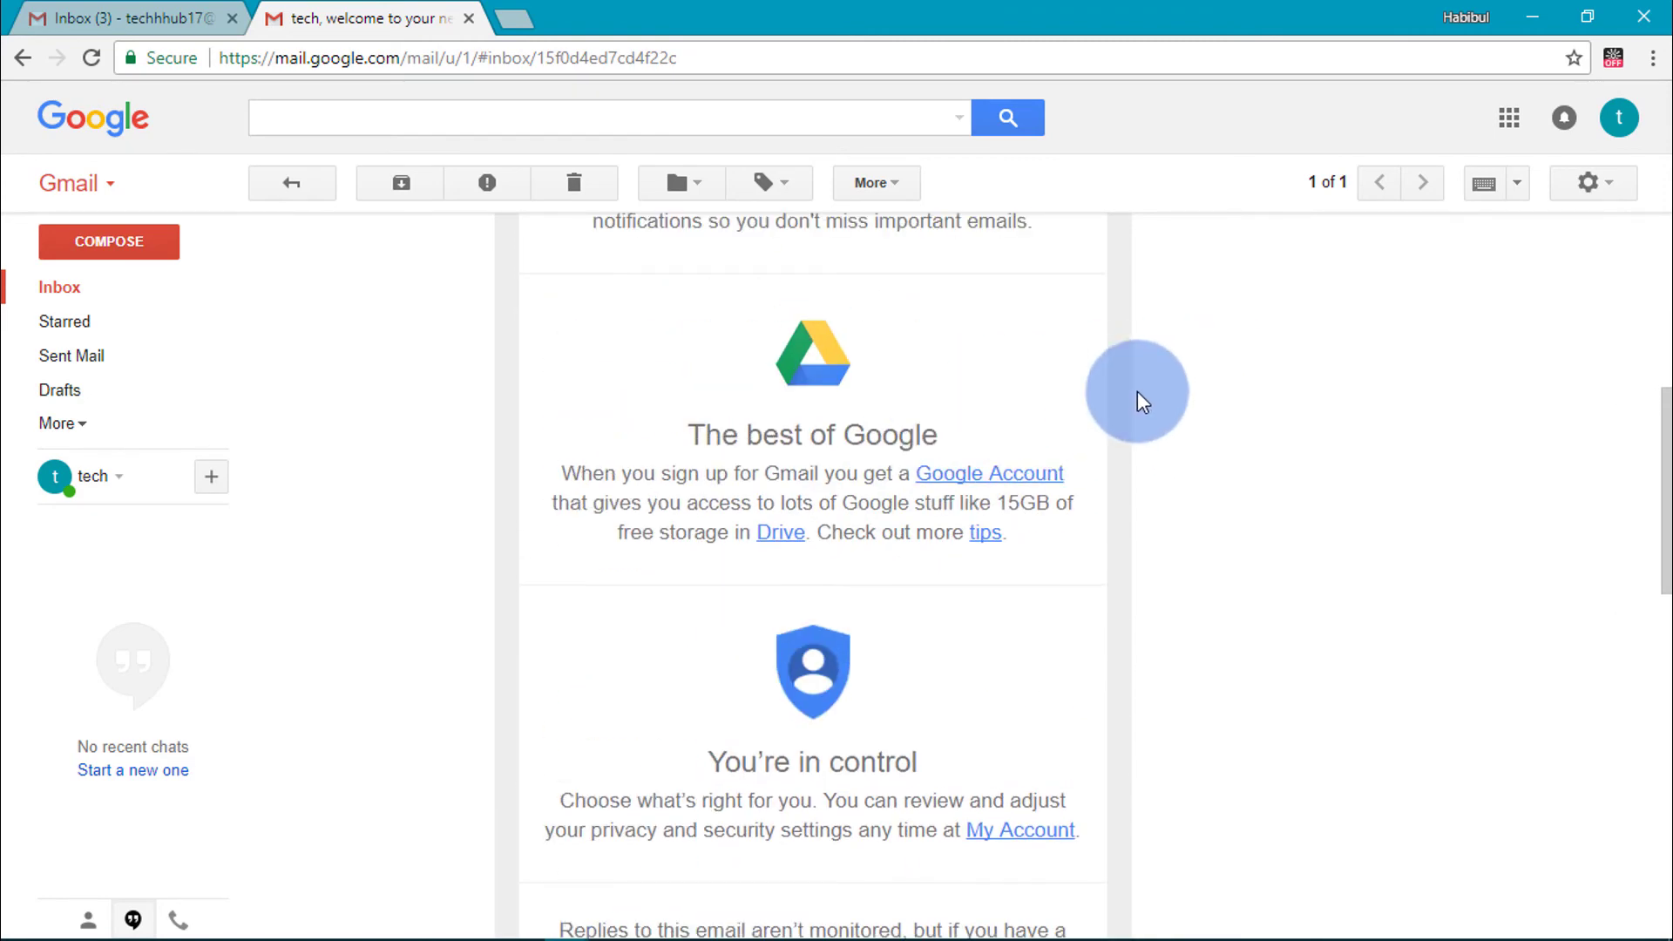
{"action": "scroll", "coordinate": [822, 420], "scroll_direction": "up", "scroll_amount": 6}
{"action": "left_click", "coordinate": [57, 286]}
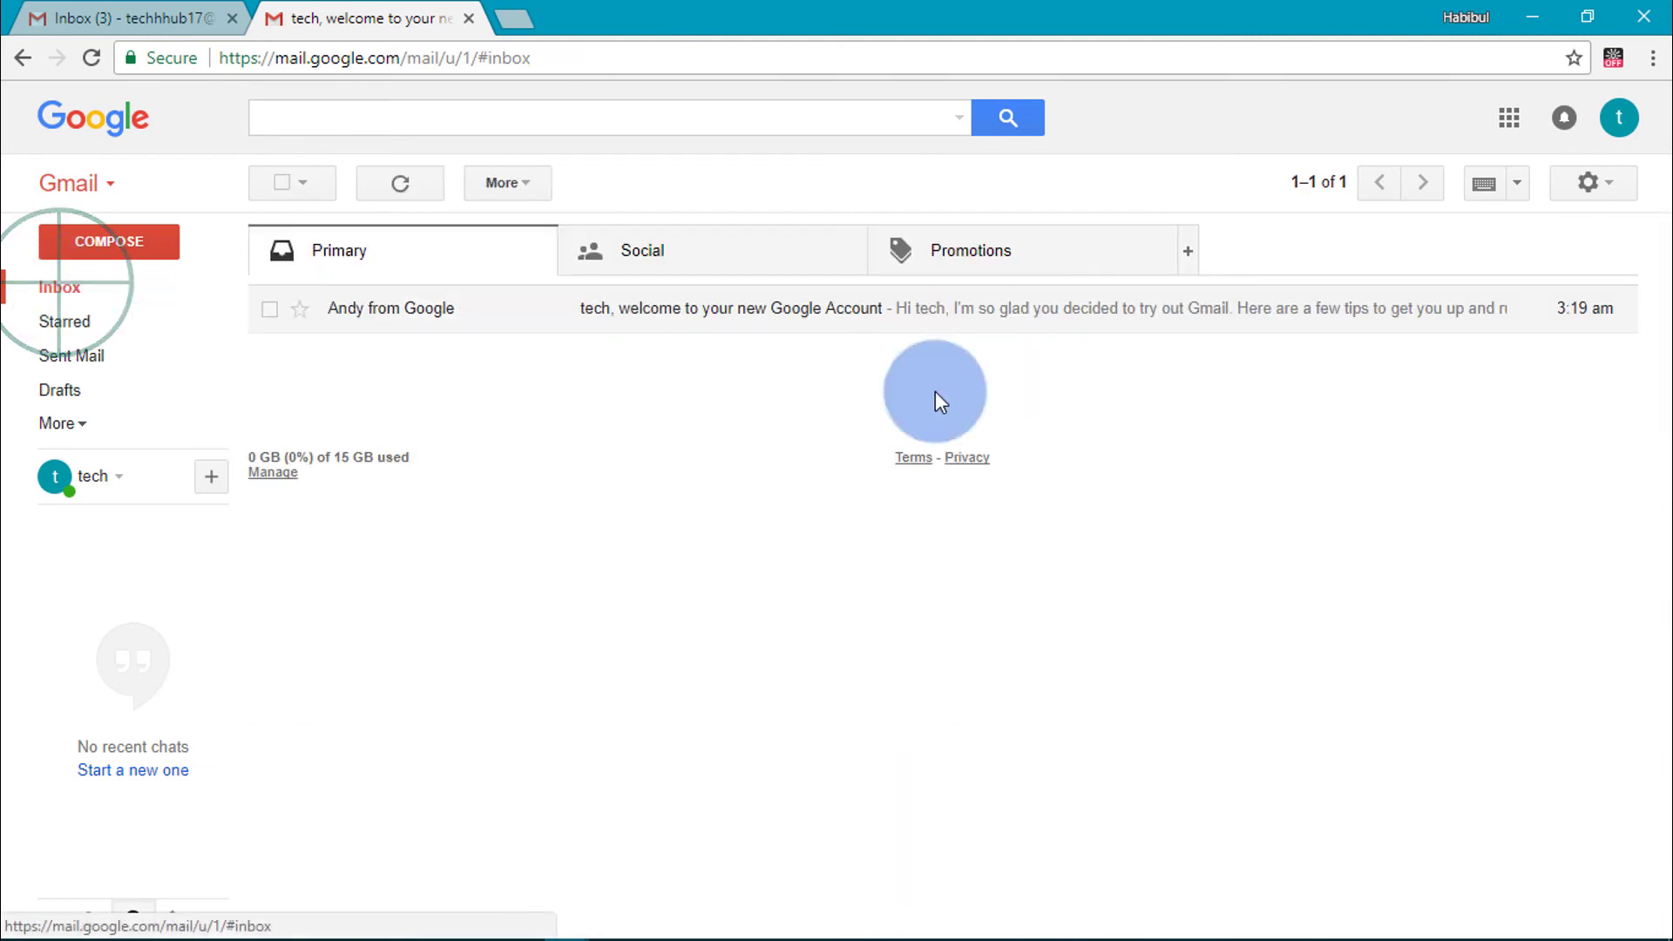